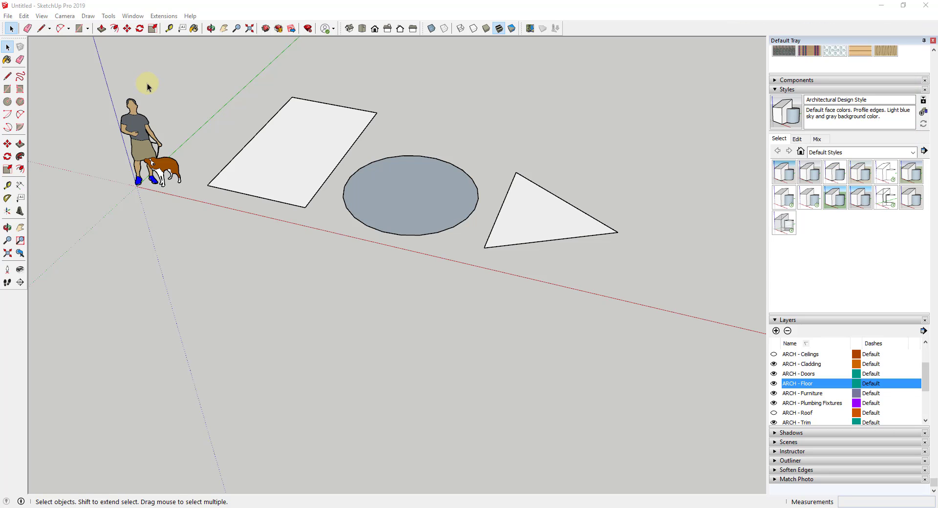
- Select the rectangle, circle and triangle in turn to examine each as a separate group
middle_drag(385, 189, 397, 194)
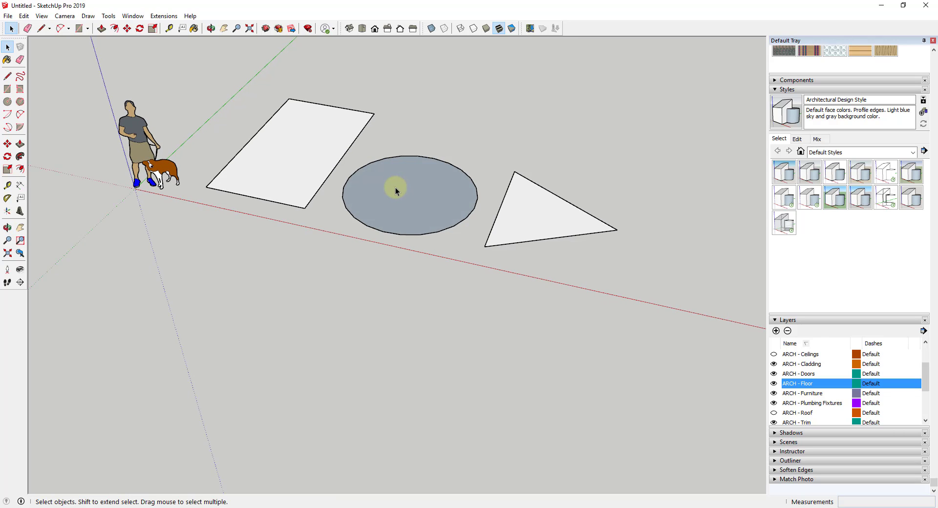
middle_drag(395, 189, 449, 199)
scroll(403, 182, up, 5)
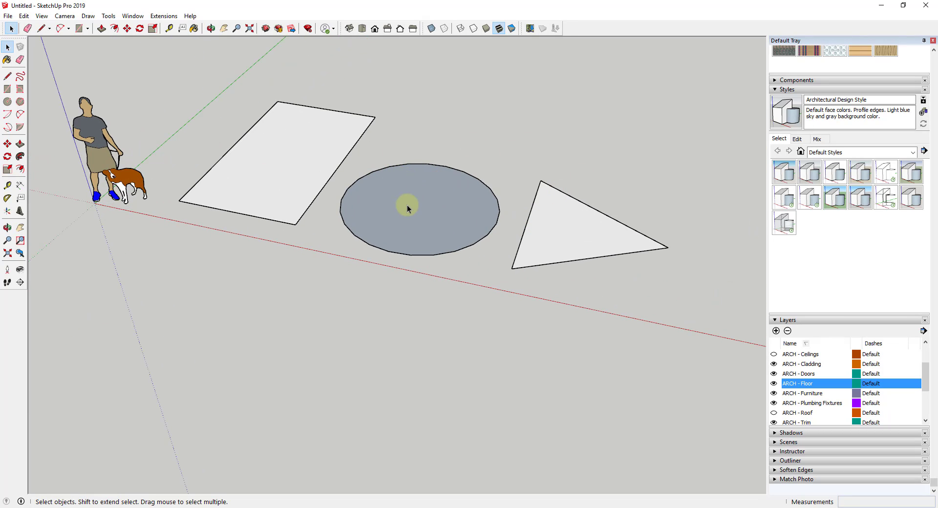
click(427, 228)
click(311, 171)
click(419, 200)
click(288, 154)
click(418, 209)
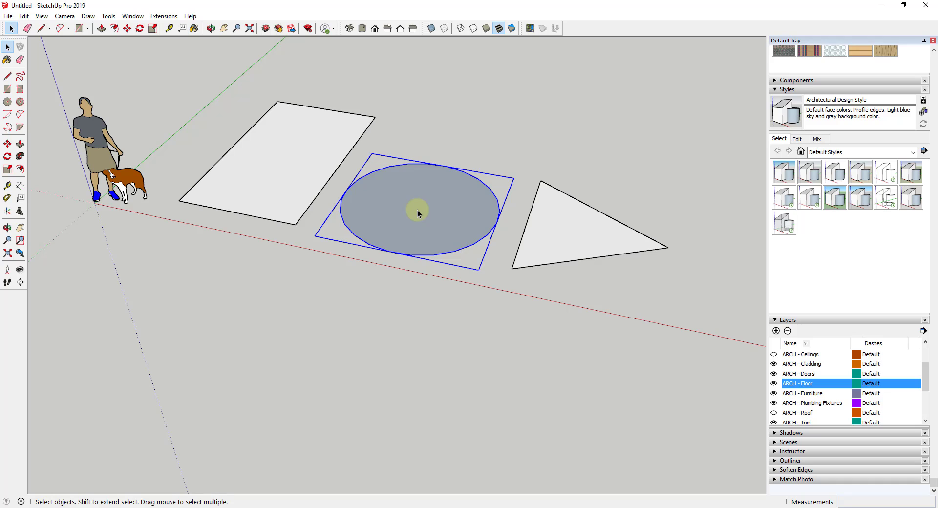
click(578, 245)
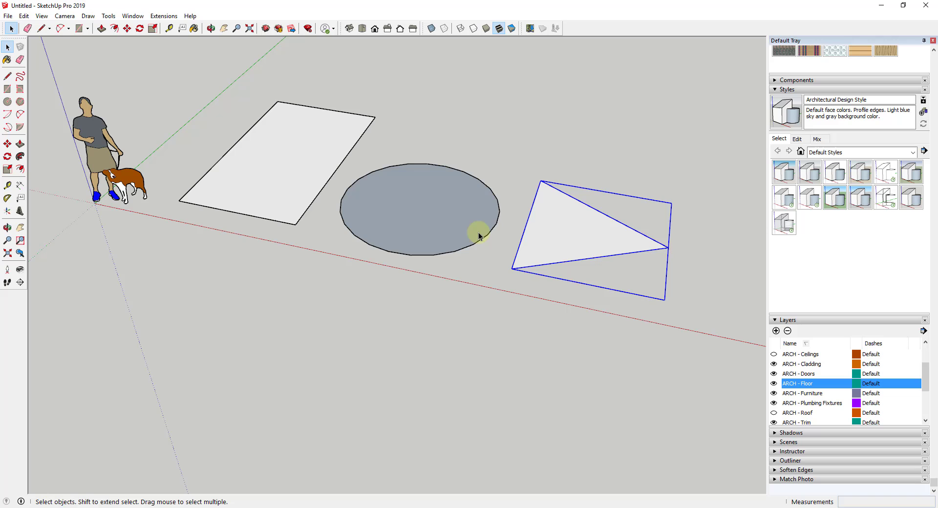
- Move the circle group onto the near corner of the rectangle group so the two faces overlap
click(456, 224)
key(m)
drag(442, 225, 255, 202)
drag(256, 161, 256, 161)
middle_drag(256, 162, 256, 199)
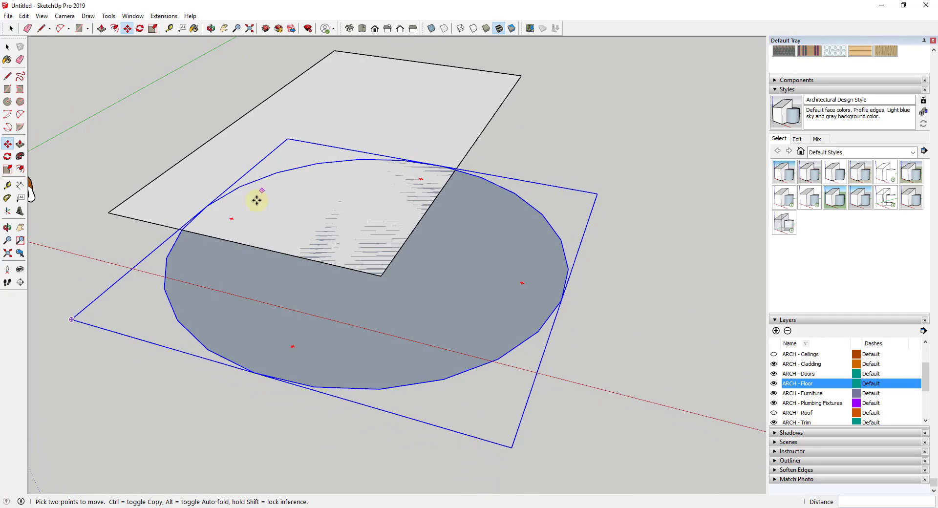
middle_drag(434, 213, 362, 235)
- Shift the circle group about 6 3/8" while keeping it overlapped with the rectangle
key(m)
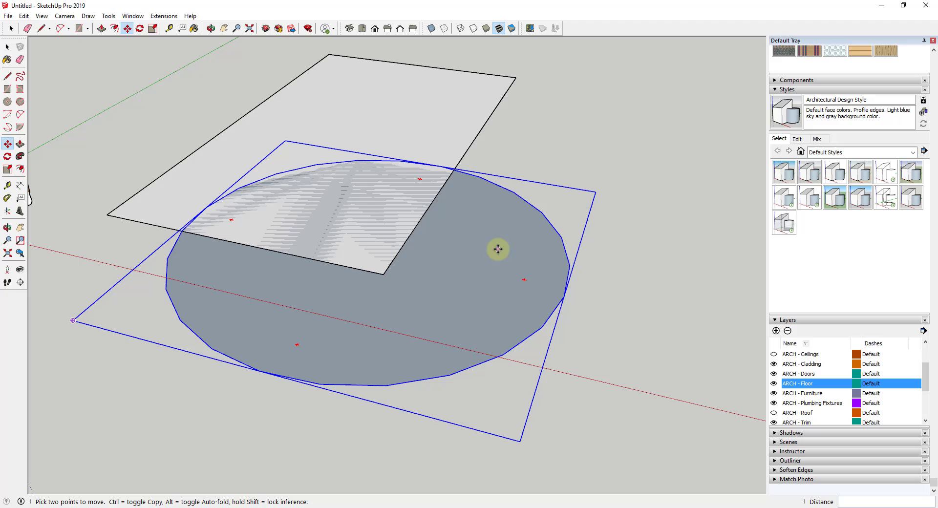
click(410, 253)
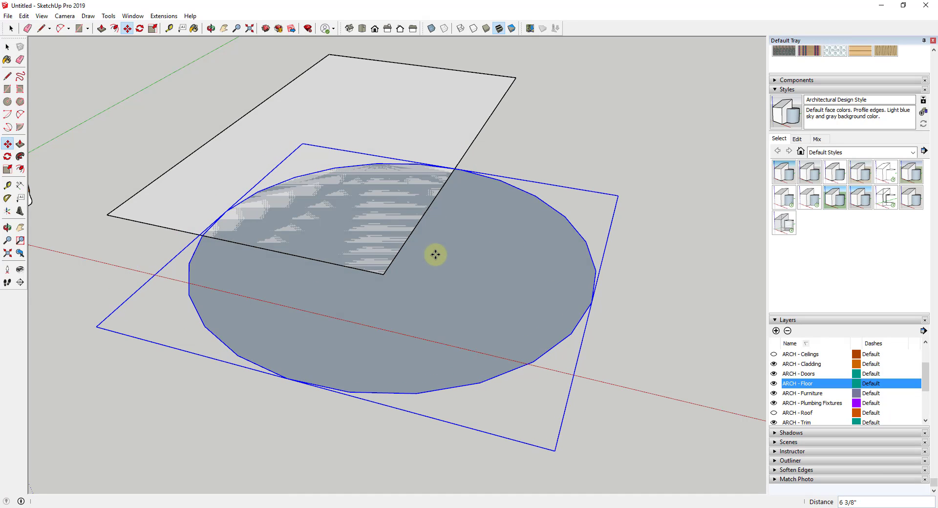
click(436, 255)
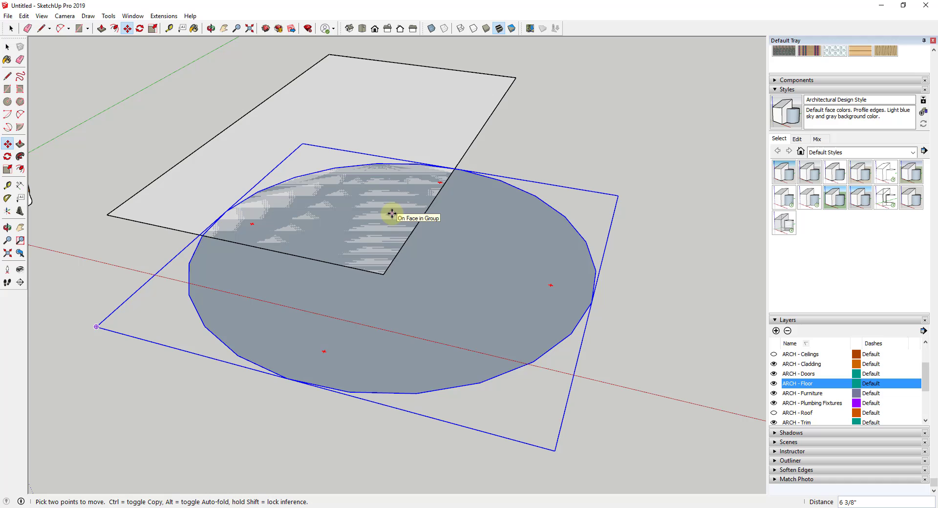
mouse_move(418, 236)
middle_down()
mouse_move(418, 220)
mouse_move(421, 236)
middle_up()
- Move the triangle group so its near corner overlaps the circle's face
middle_drag(313, 229, 377, 215)
scroll(377, 215, down, 5)
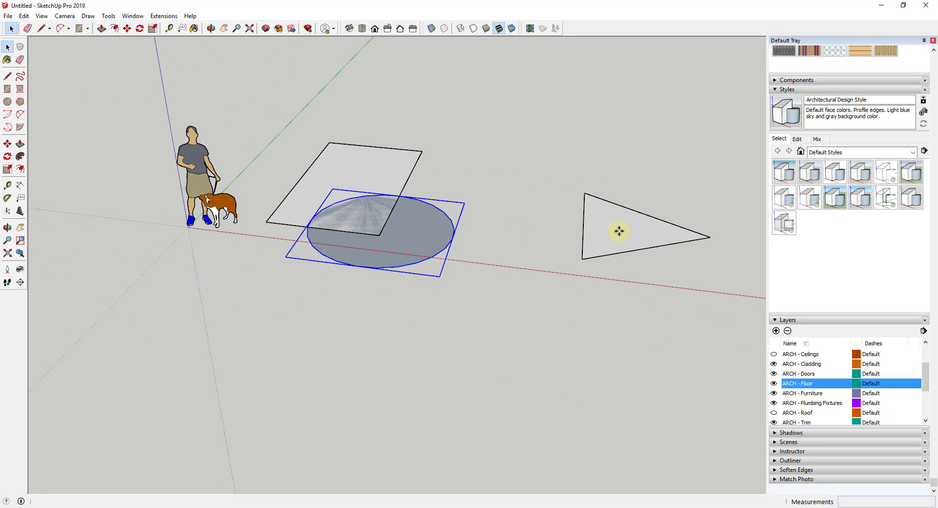
key(space)
click(620, 230)
key(m)
click(619, 232)
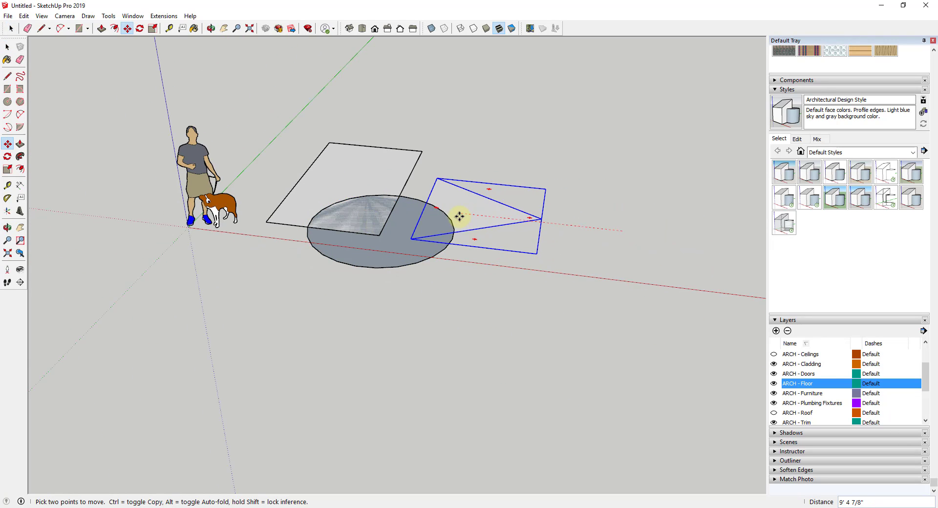
click(450, 215)
scroll(442, 216, up, 5)
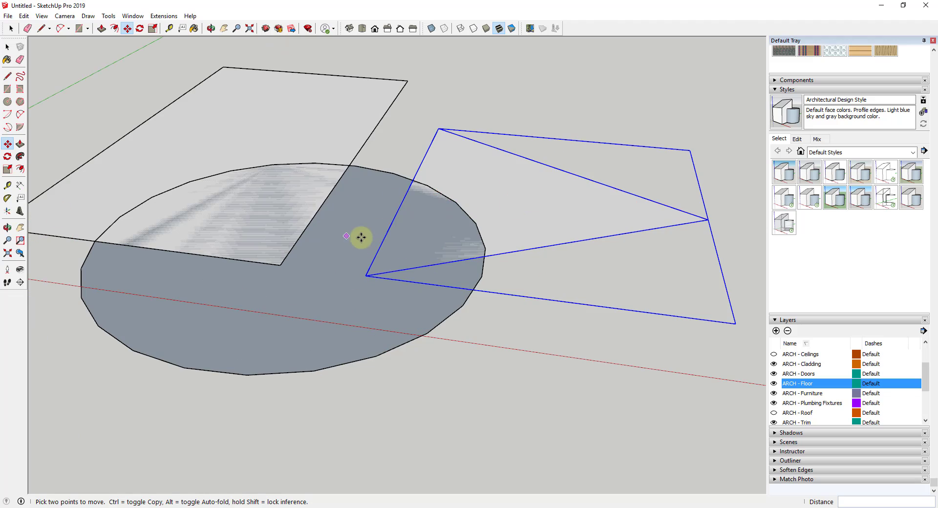
- Move the triangle group farther over so it overlaps both the circle and the rectangle
middle_drag(361, 237, 426, 257)
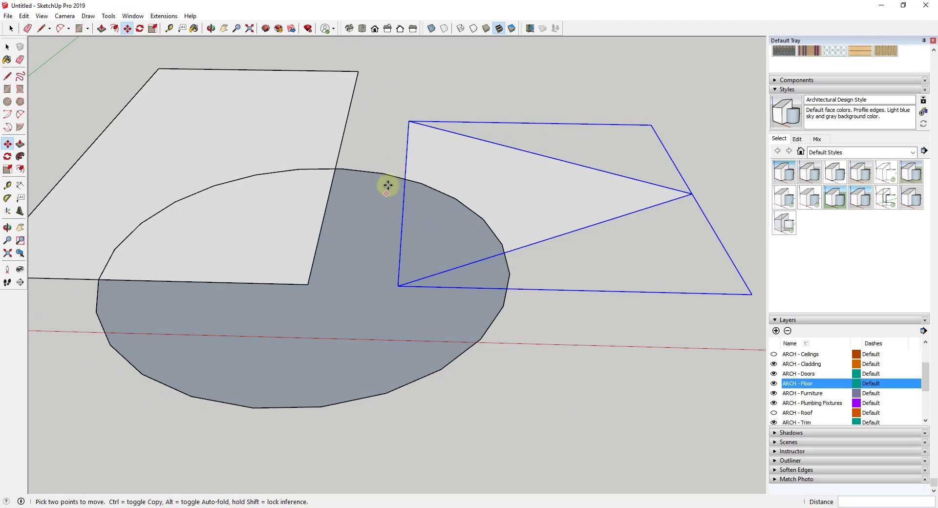
middle_drag(495, 280, 506, 207)
key(space)
key(m)
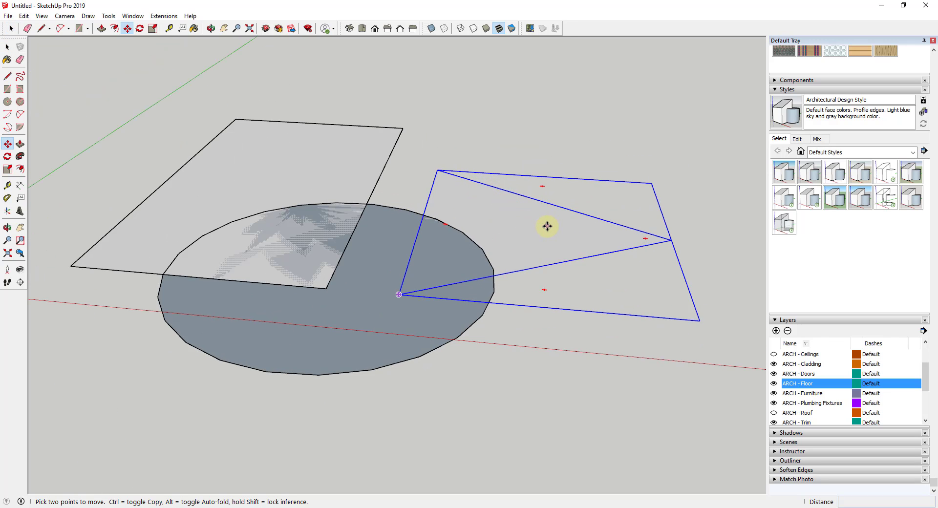
click(548, 227)
click(433, 218)
key(space)
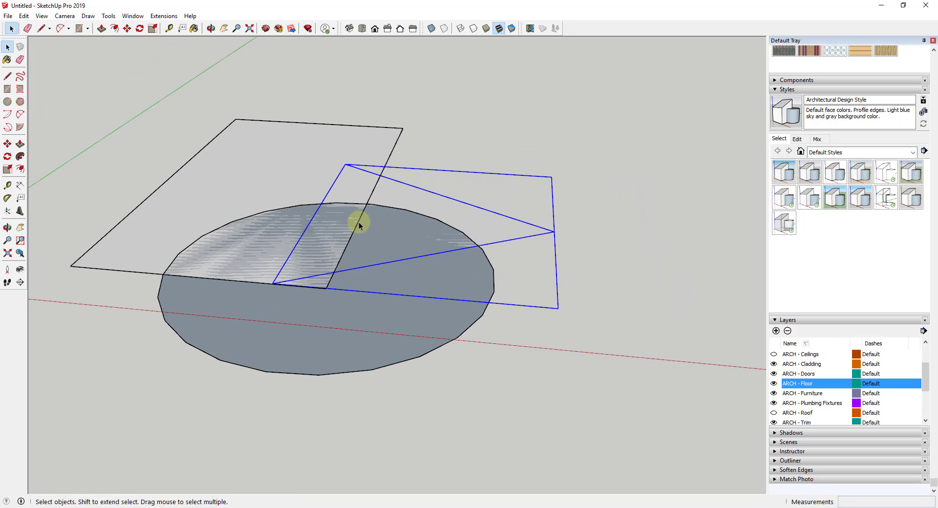
- Examine from several angles and distances how the overlapping faces of the three groups are displayed
middle_drag(359, 225, 334, 190)
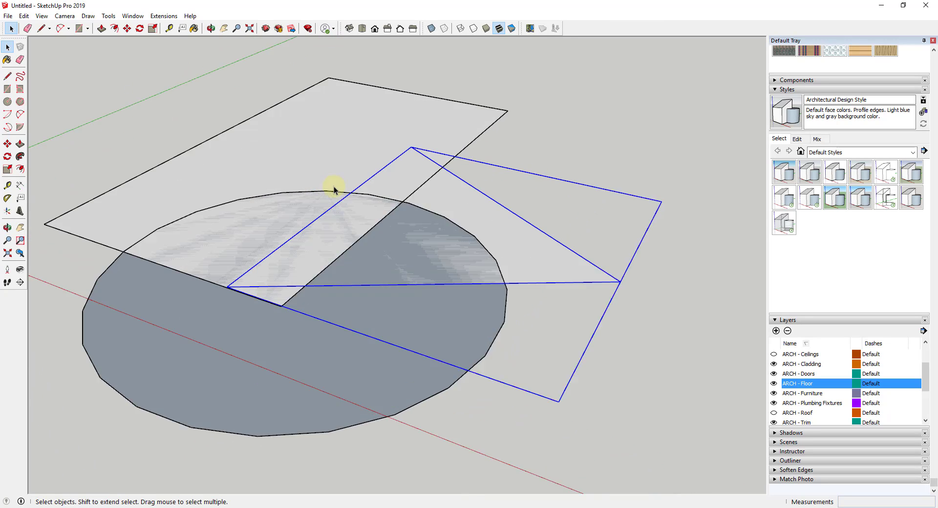
scroll(334, 190, up, 2)
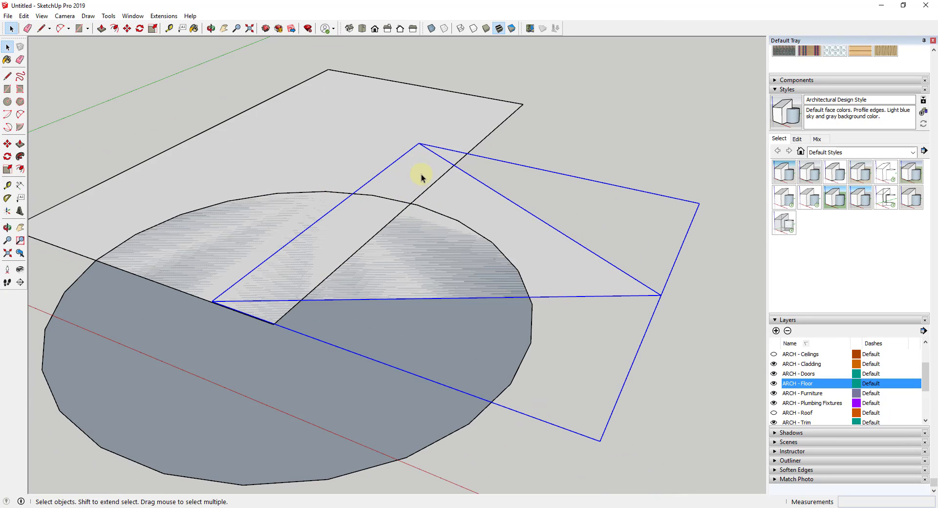
middle_drag(430, 185, 459, 141)
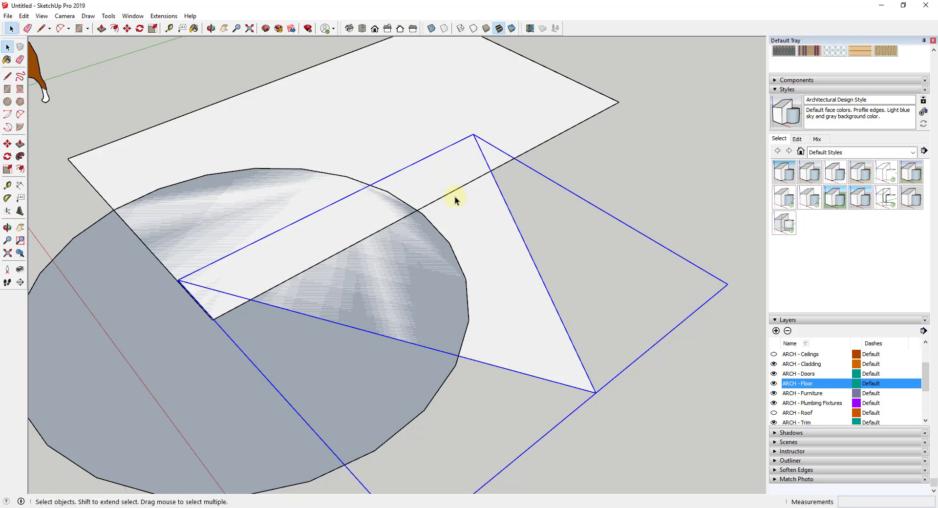
mouse_move(352, 303)
middle_down()
mouse_move(433, 262)
mouse_move(507, 257)
mouse_move(447, 305)
mouse_move(424, 139)
middle_up()
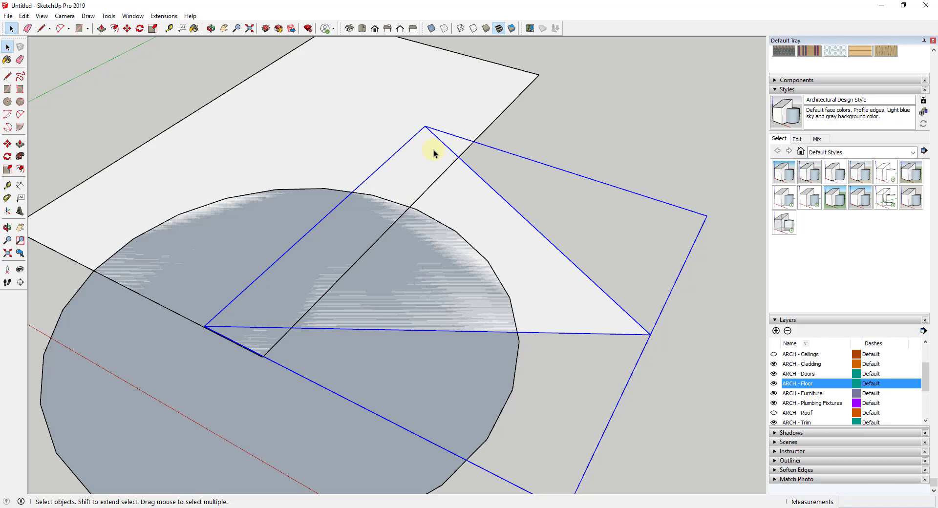
scroll(356, 278, down, 10)
middle_drag(426, 156, 470, 254)
scroll(488, 245, up, 2)
scroll(488, 245, up, 3)
scroll(425, 247, down, 3)
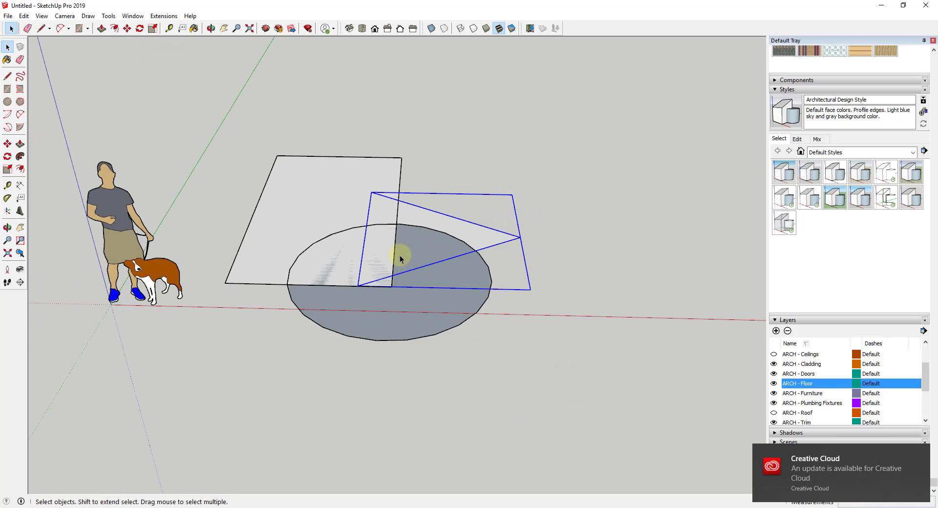
scroll(400, 255, down, 3)
middle_drag(379, 249, 398, 249)
scroll(432, 258, up, 3)
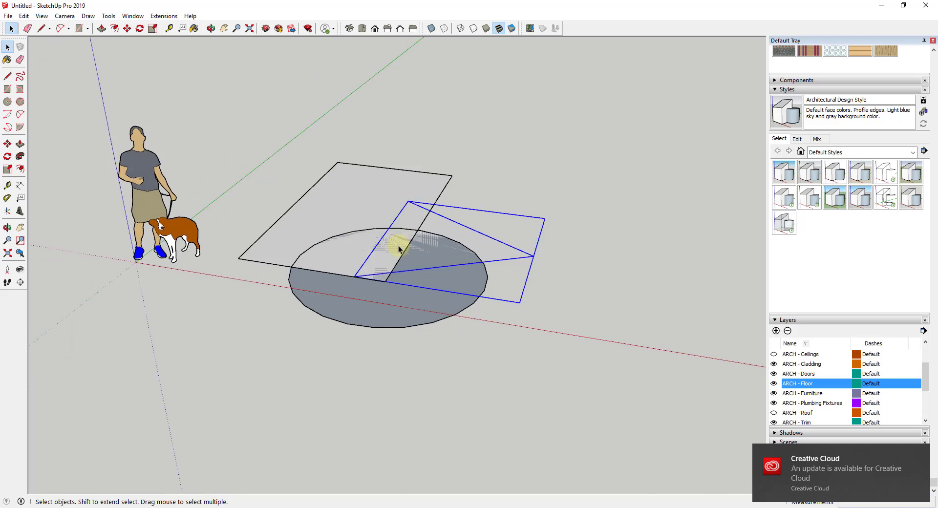
- Draw an ungrouped rectangle about 4' 11" by 7' 1" on the ground beside the overlapping groups
scroll(462, 255, down, 3)
key(r)
click(563, 248)
click(633, 308)
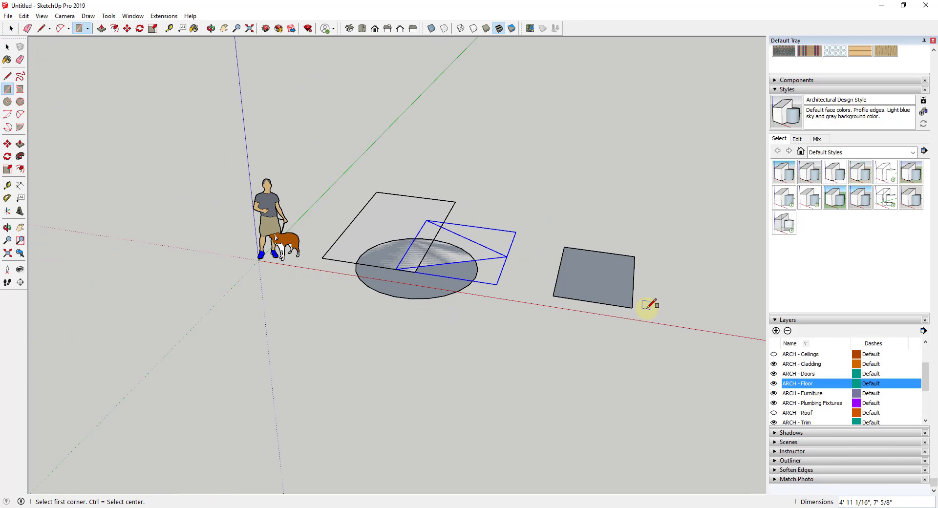
- Draw an ungrouped three-sided circle beside the new rectangle and reverse its face
middle_drag(647, 307, 519, 289)
key(c)
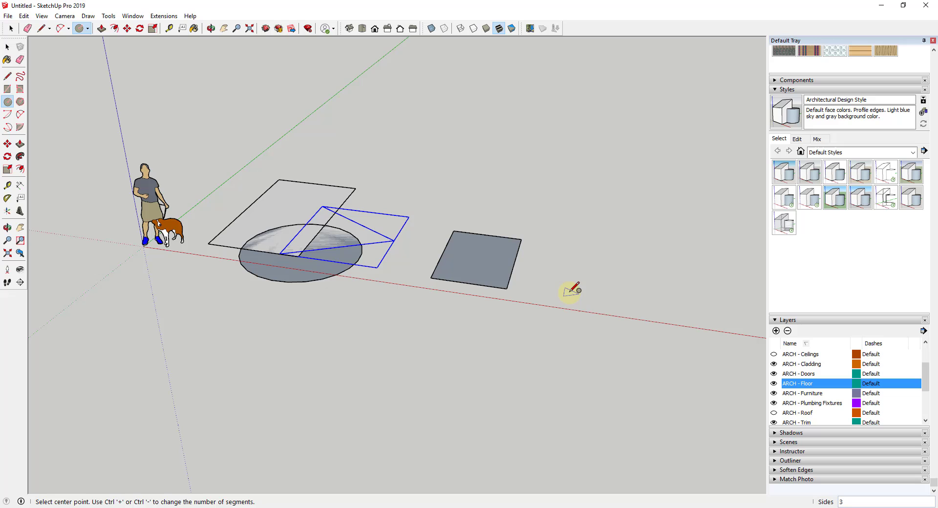
click(561, 289)
click(610, 292)
key(space)
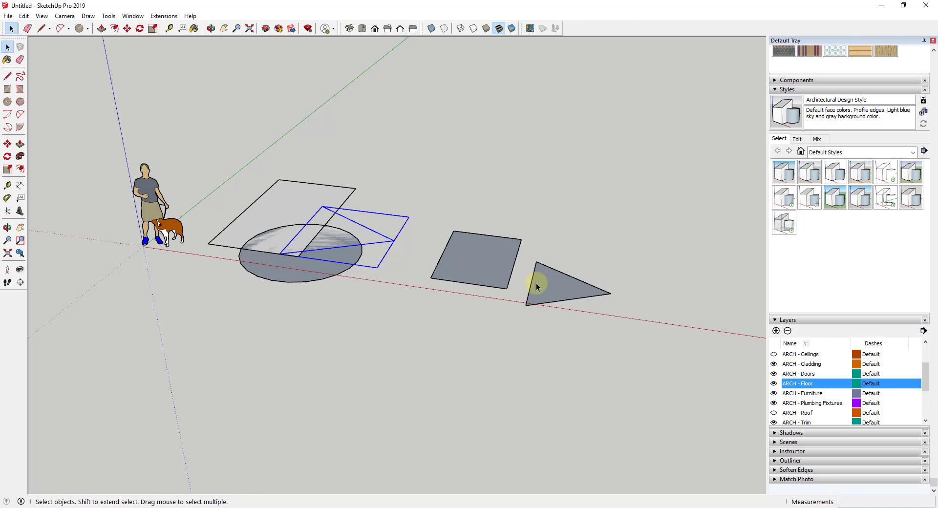
right_click(538, 286)
click(569, 113)
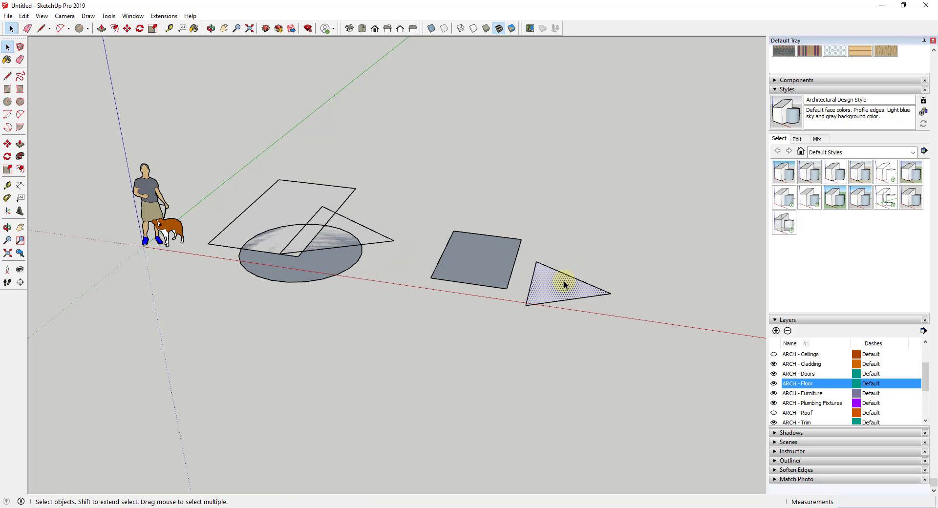
- Move the ungrouped triangle's face onto the near corner of the ungrouped rectangle so they overlap
key(m)
click(562, 284)
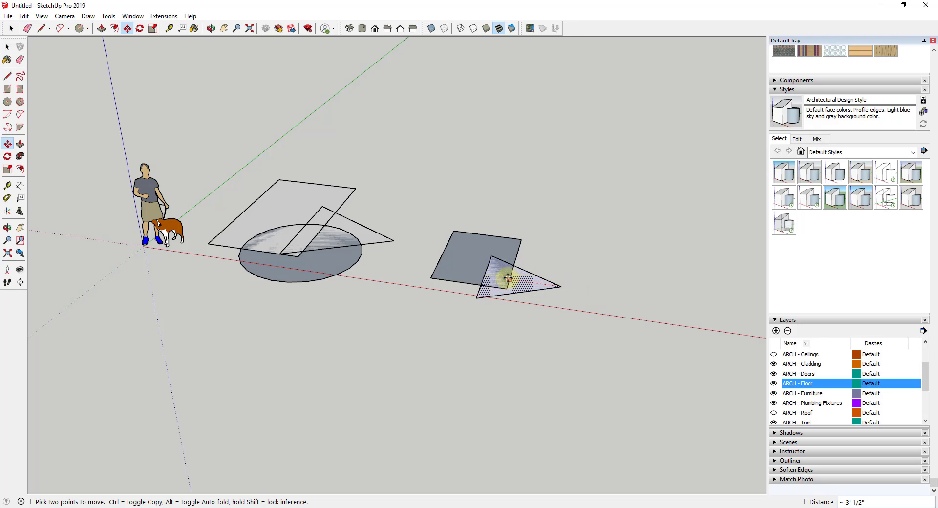
click(501, 277)
key(space)
scroll(508, 278, up, 5)
middle_drag(511, 278, 387, 327)
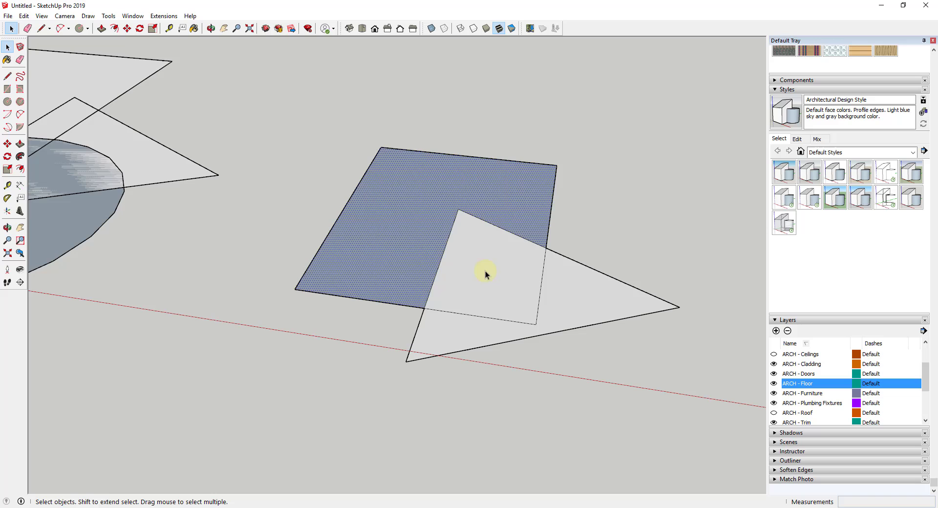
- Select the rectangle, overlap and triangle faces individually to examine how the ungrouped geometry is divided
click(445, 344)
click(498, 277)
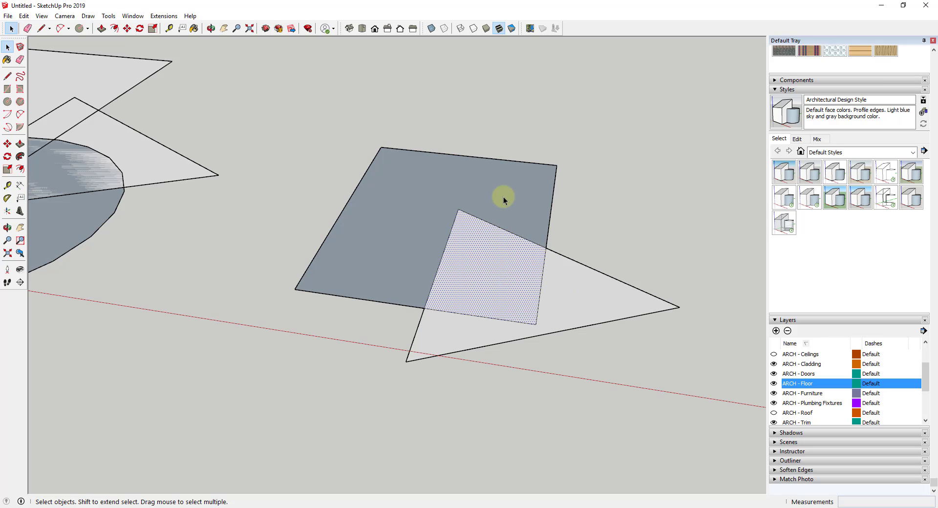
click(503, 197)
click(489, 266)
click(481, 337)
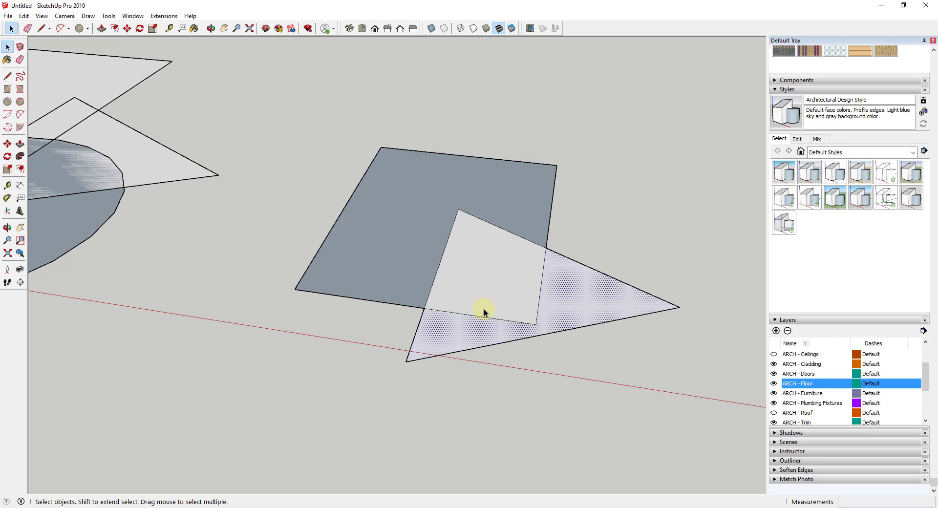
click(488, 284)
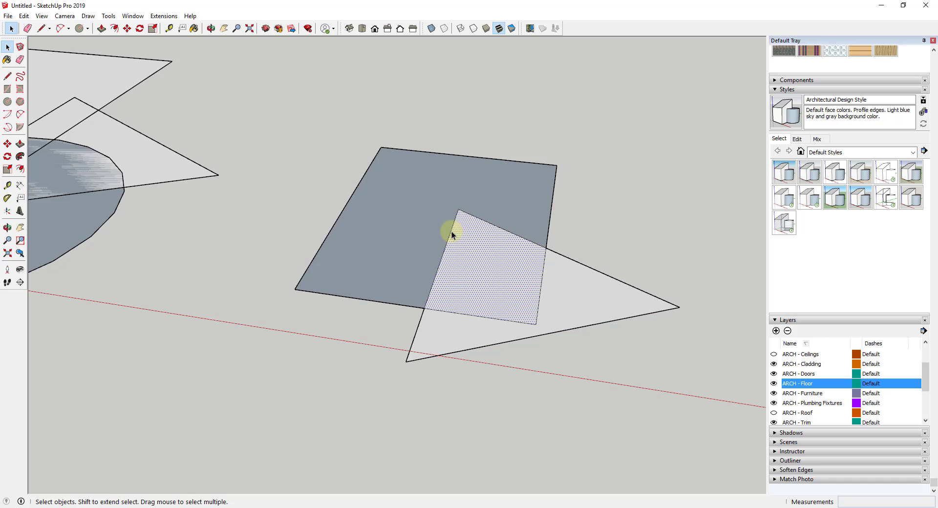
middle_drag(495, 314, 474, 298)
- Examine the living room model, focusing on the rug lying on the wood floor between the sofas
scroll(474, 298, down, 5)
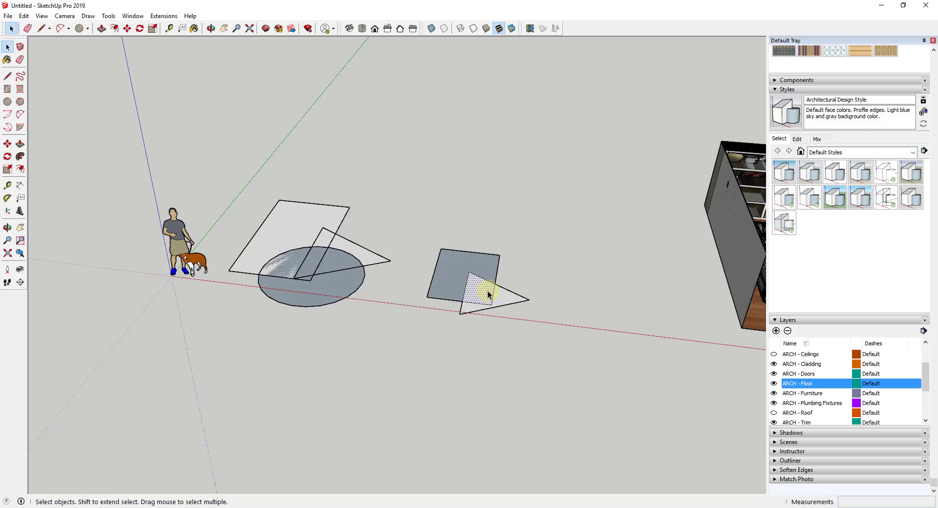
scroll(487, 291, up, 2)
middle_drag(462, 270, 630, 274)
scroll(630, 274, up, 2)
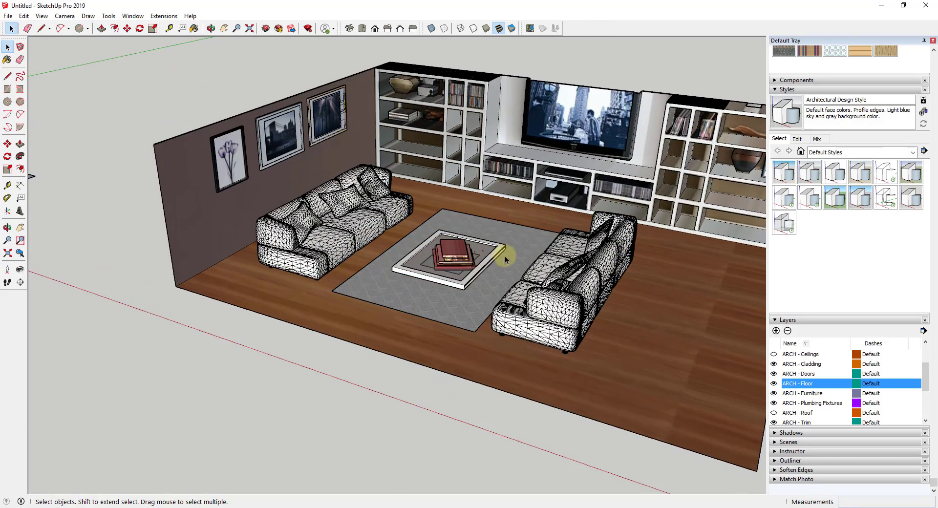
click(136, 16)
click(163, 101)
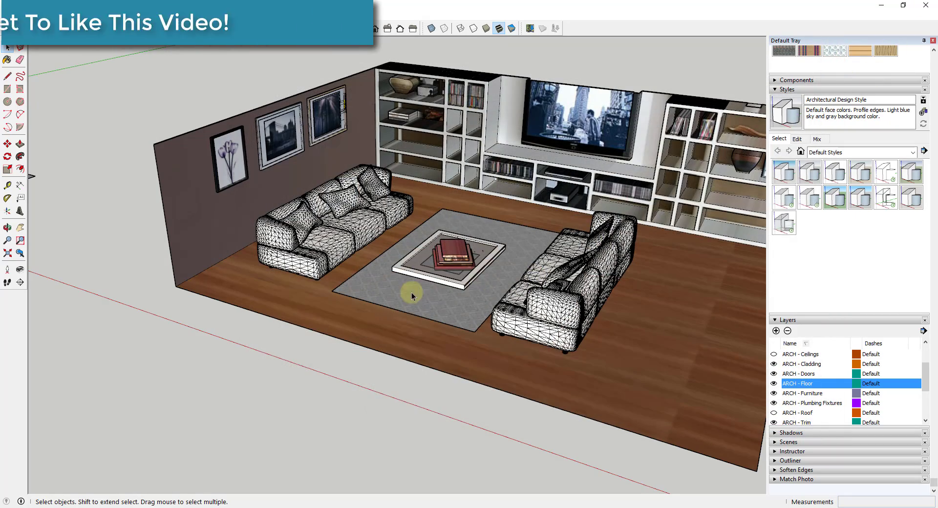
middle_drag(471, 267, 465, 441)
scroll(506, 297, up, 3)
scroll(436, 291, up, 3)
scroll(343, 354, up, 3)
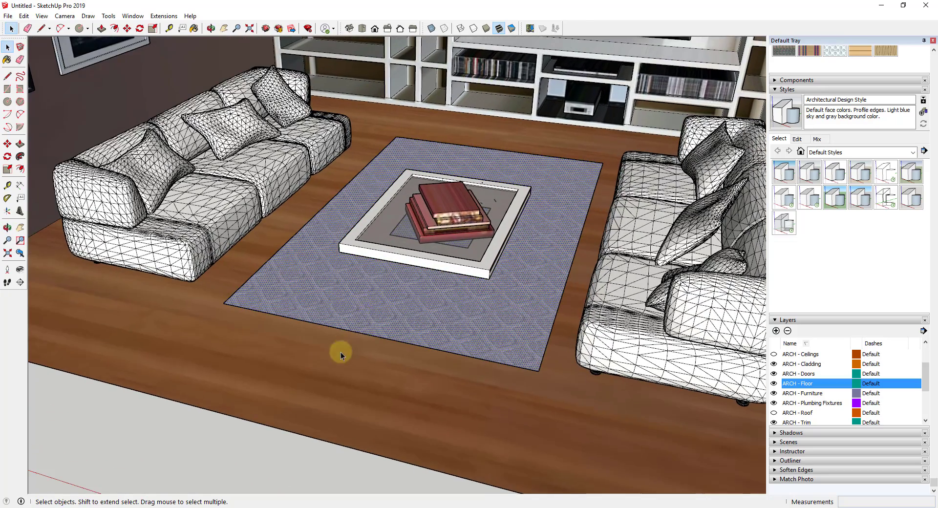
- Make the patterned rug between the two sofas into its own group
scroll(702, 370, down, 6)
key(ctrl+a)
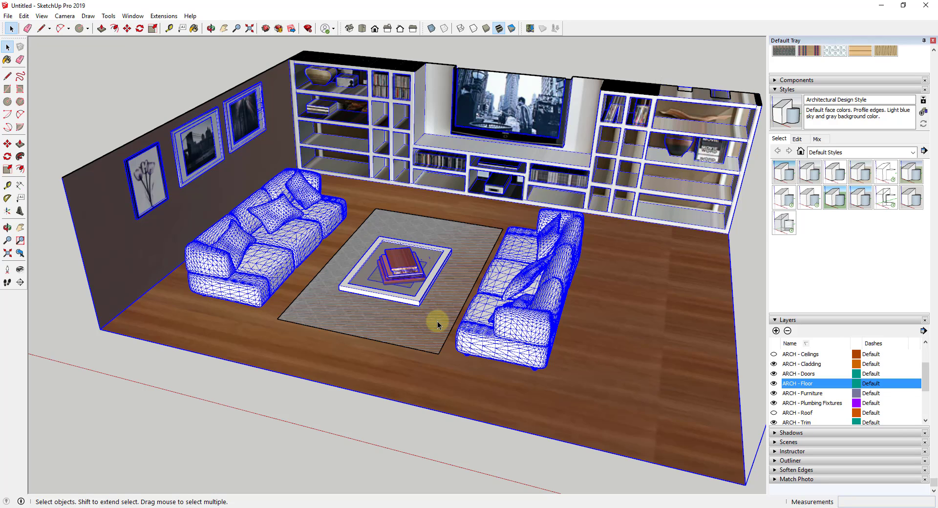
click(396, 318)
key(m)
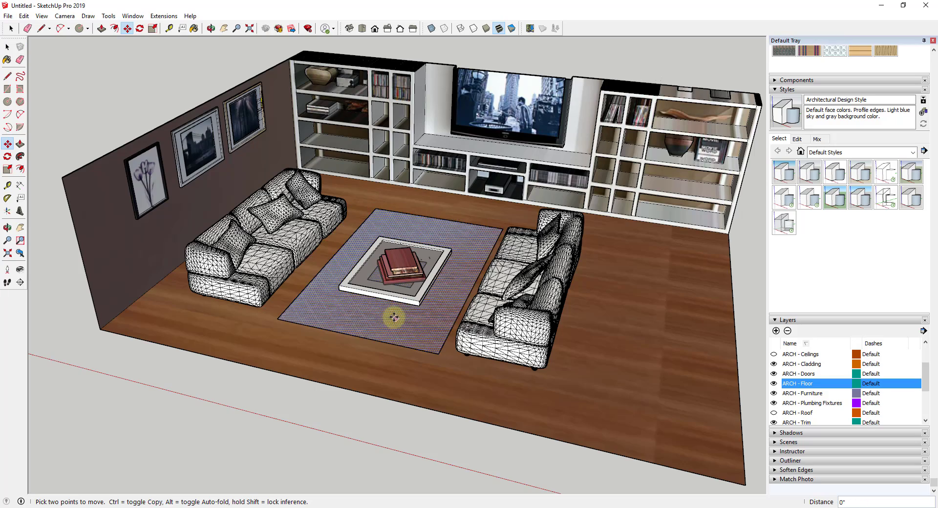
key(space)
right_click(394, 318)
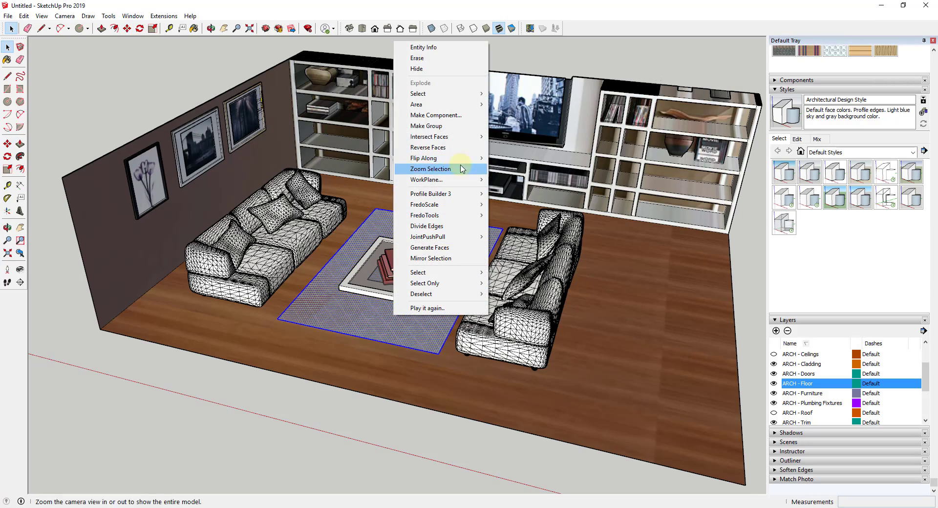
click(420, 128)
- Open the rug group and push/pull its face up 1/16" to give it thickness, and close the group
scroll(402, 348, up, 10)
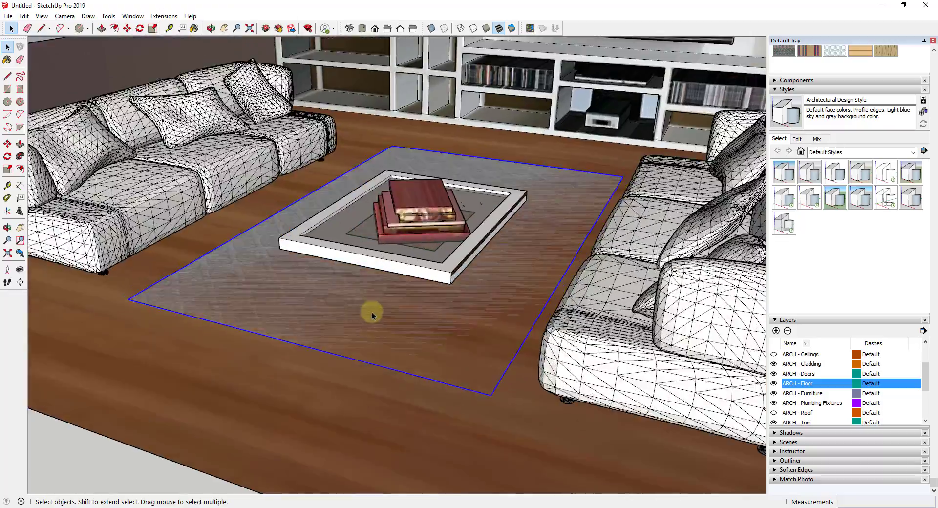
middle_drag(370, 314, 388, 338)
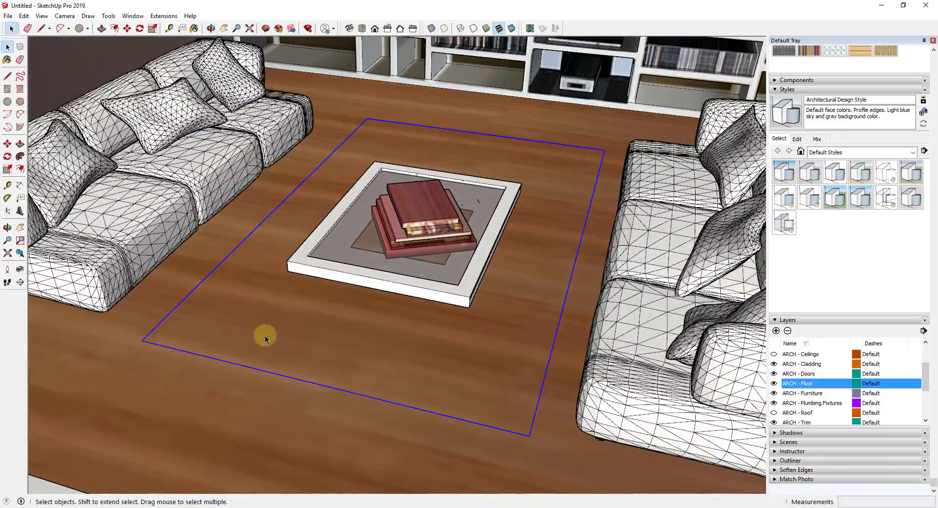
middle_drag(253, 333, 249, 313)
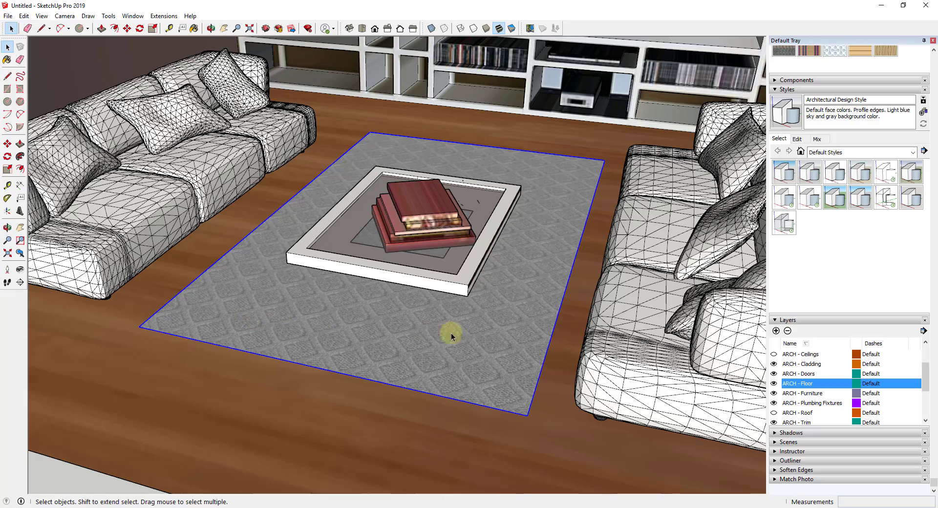
scroll(511, 347, down, 3)
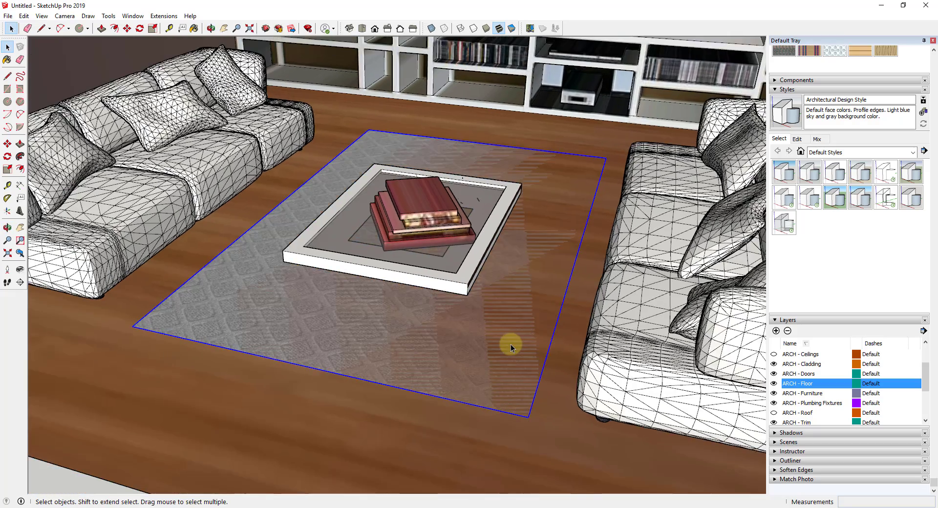
scroll(511, 347, up, 3)
double_click(512, 344)
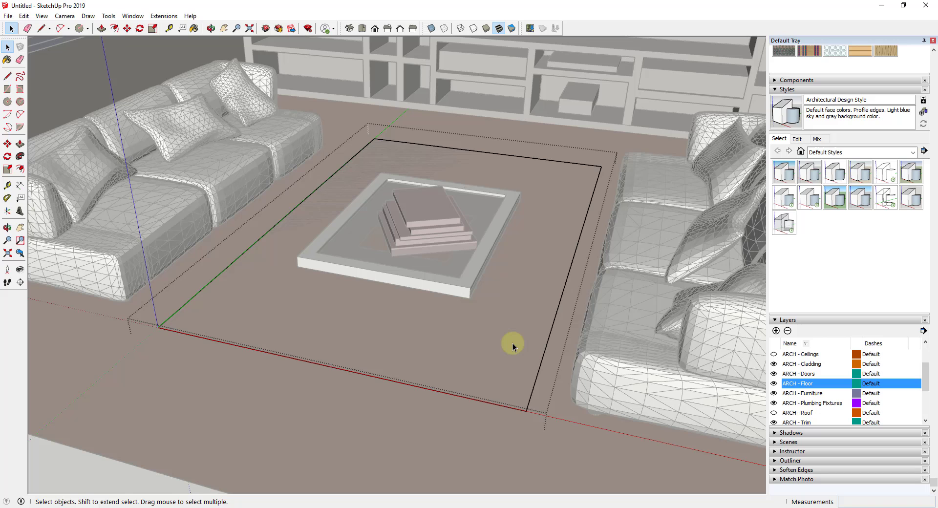
key(p)
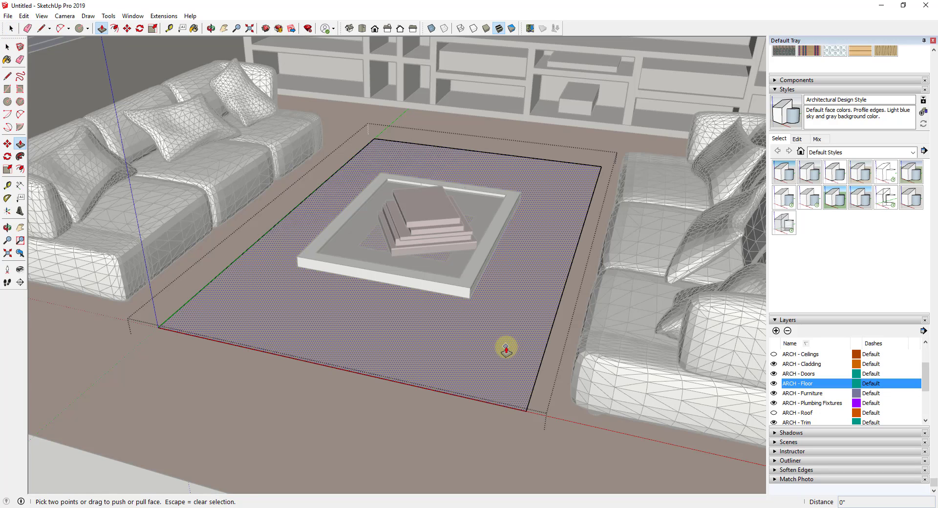
drag(508, 347, 499, 349)
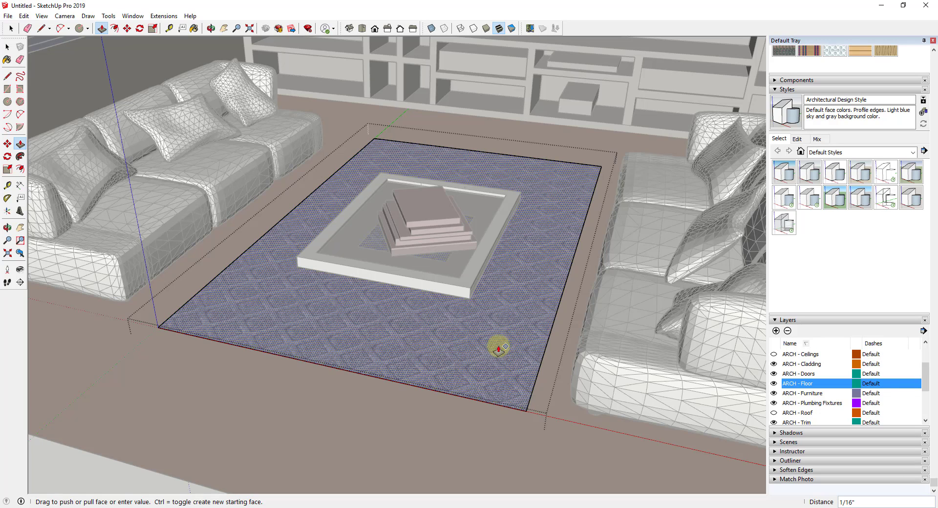
drag(499, 349, 498, 349)
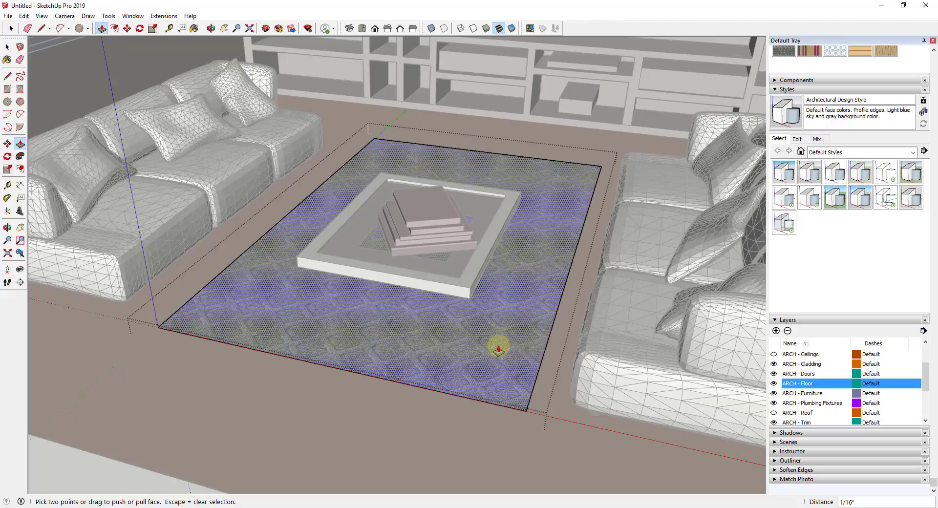
key(space)
click(565, 442)
- Examine the thin raised edge of the rug at floor level, near its front corner
middle_drag(565, 443, 494, 368)
scroll(494, 350, up, 3)
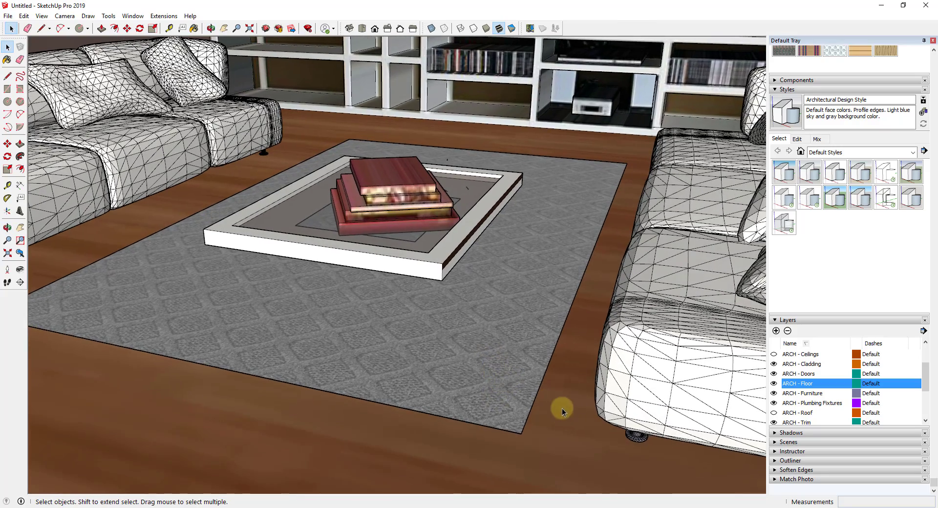
middle_drag(562, 408, 502, 341)
scroll(467, 418, up, 4)
scroll(564, 469, up, 5)
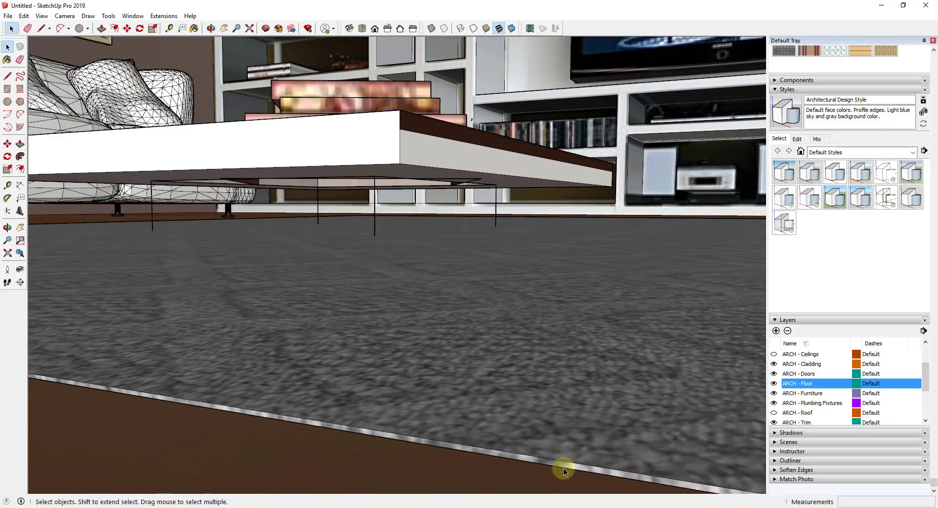
scroll(564, 468, up, 6)
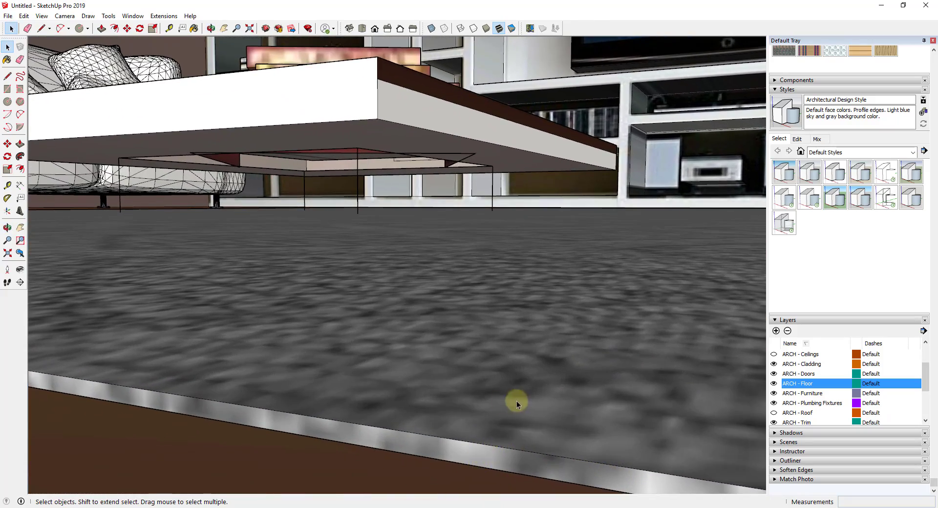
scroll(565, 411, down, 8)
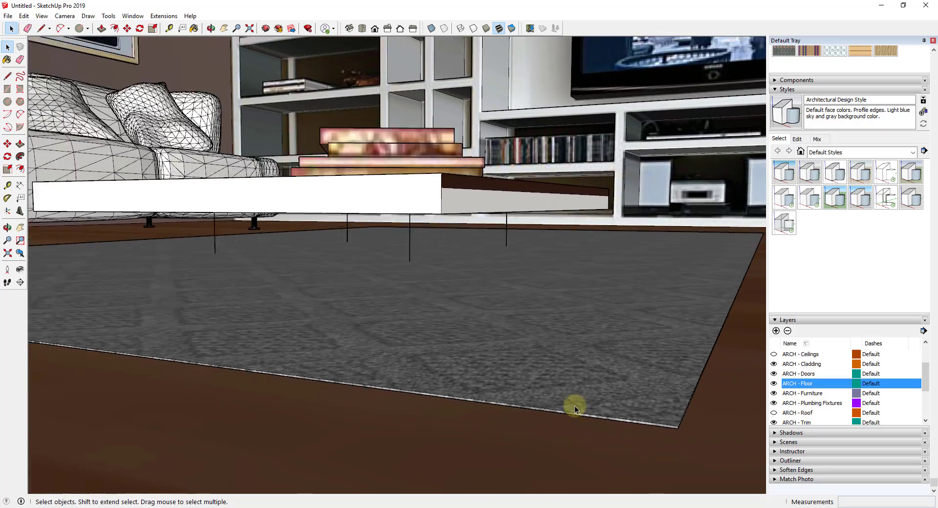
scroll(564, 398, down, 4)
scroll(600, 409, up, 7)
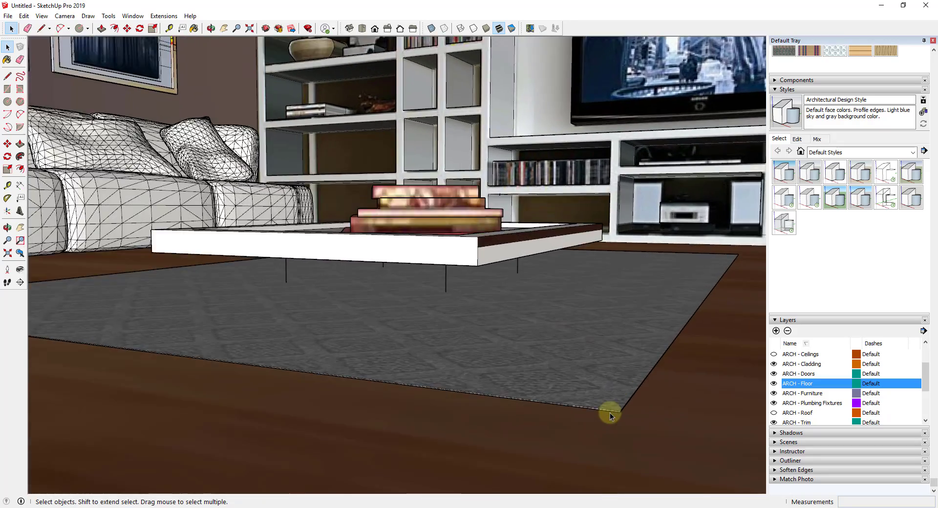
scroll(610, 414, up, 2)
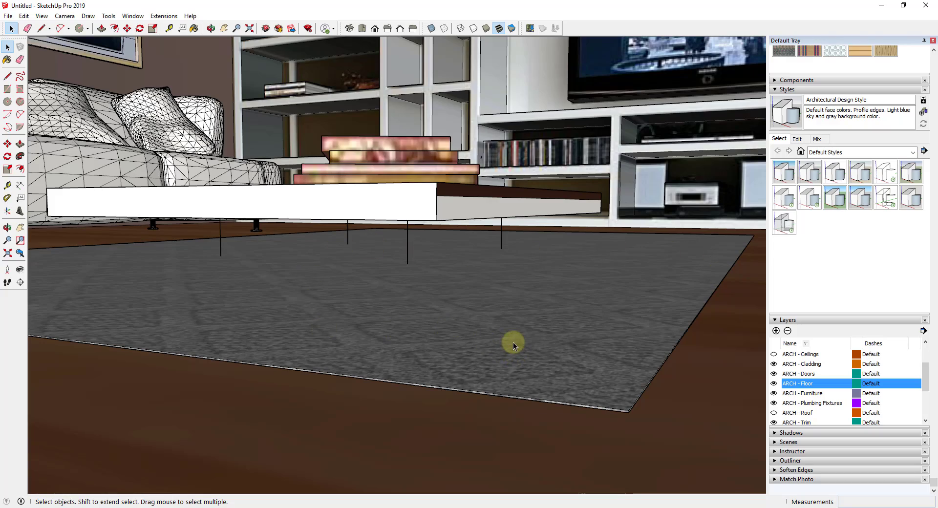
- Check the thickened rug's display against the wood floor from above at several viewing distances
scroll(567, 377, down, 5)
scroll(529, 364, down, 8)
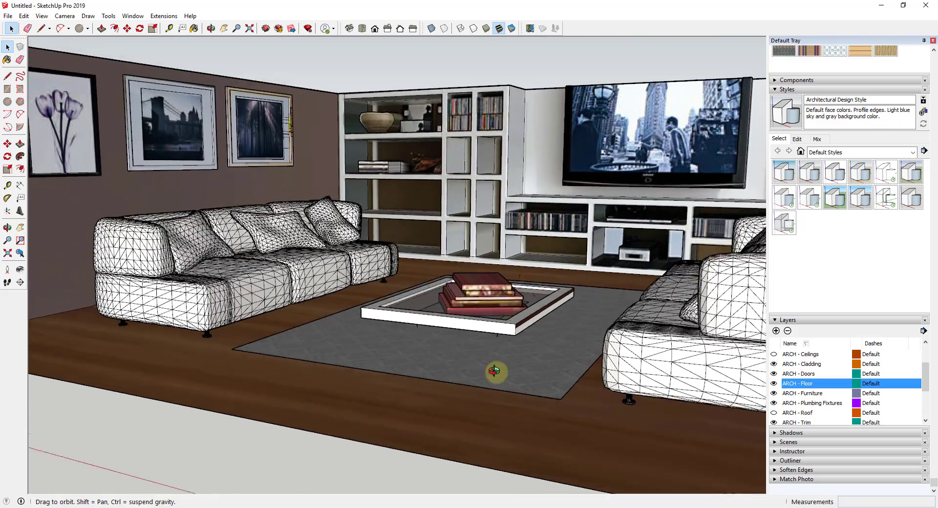
scroll(547, 397, up, 6)
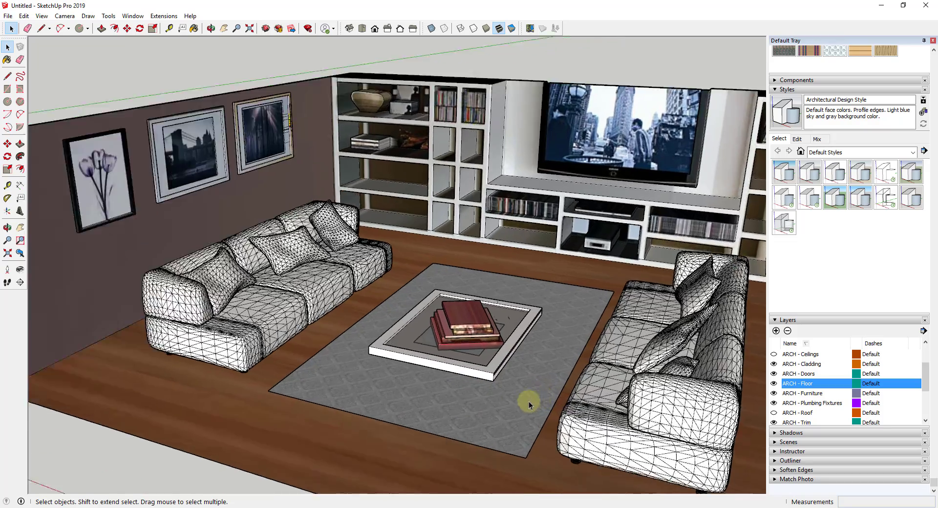
scroll(565, 357, down, 6)
scroll(488, 351, up, 2)
scroll(532, 383, up, 5)
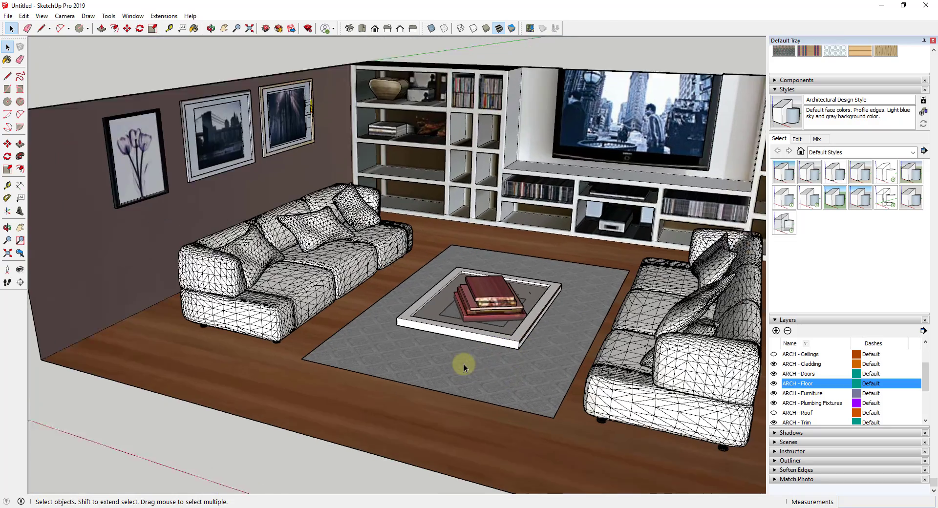
scroll(545, 386, down, 12)
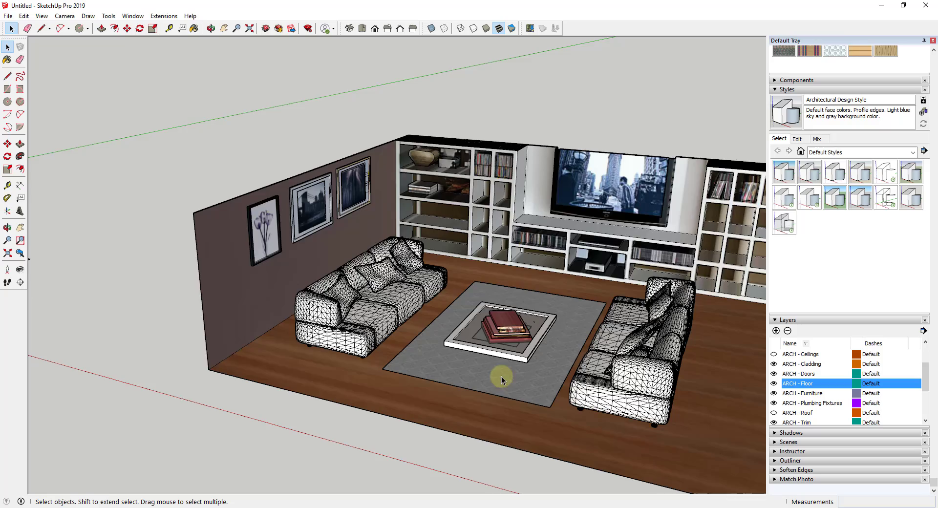
- Examine the tiny house's wood floor between the sofa and the sink cabinet for overlapping surfaces
scroll(596, 362, up, 10)
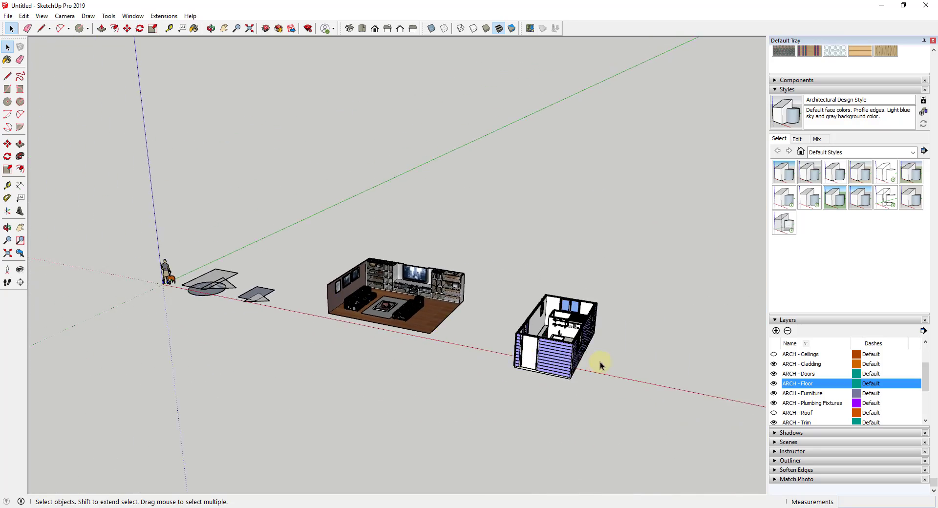
middle_drag(571, 380, 497, 396)
scroll(474, 408, up, 3)
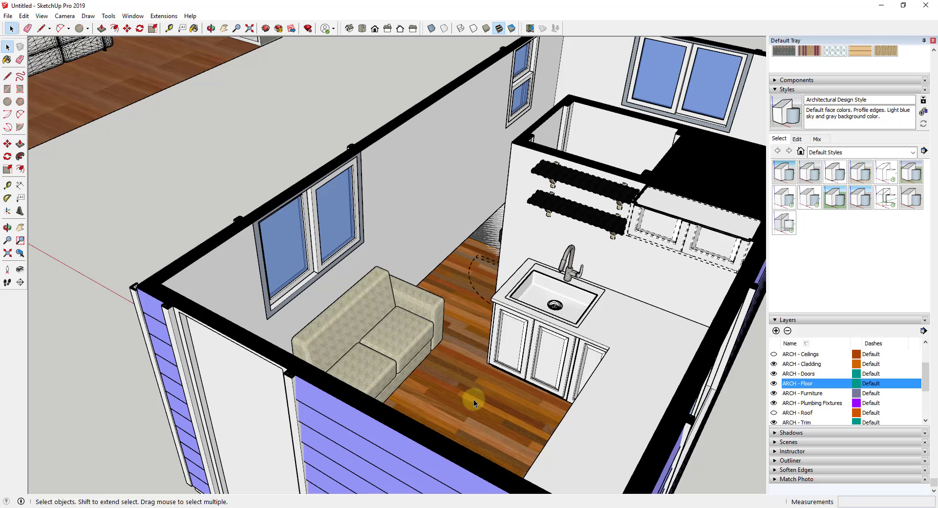
middle_drag(509, 373, 566, 364)
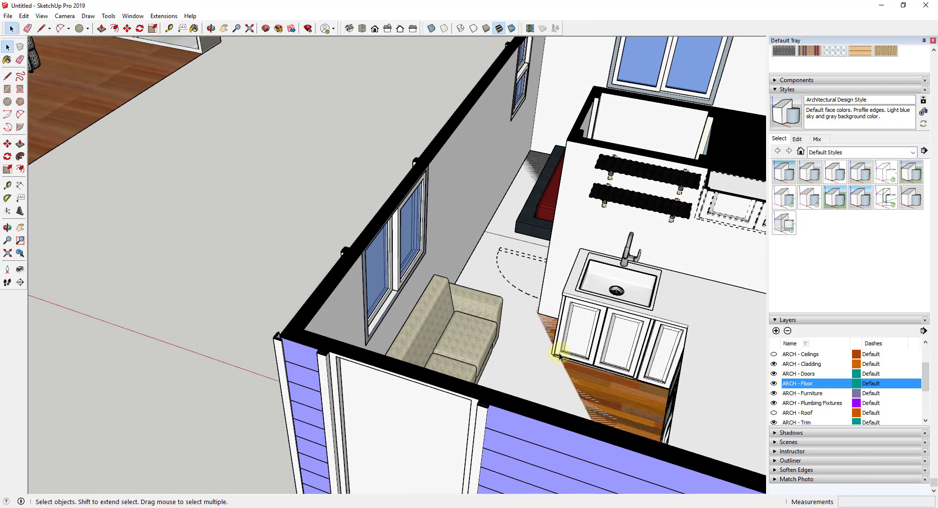
middle_drag(547, 327, 499, 276)
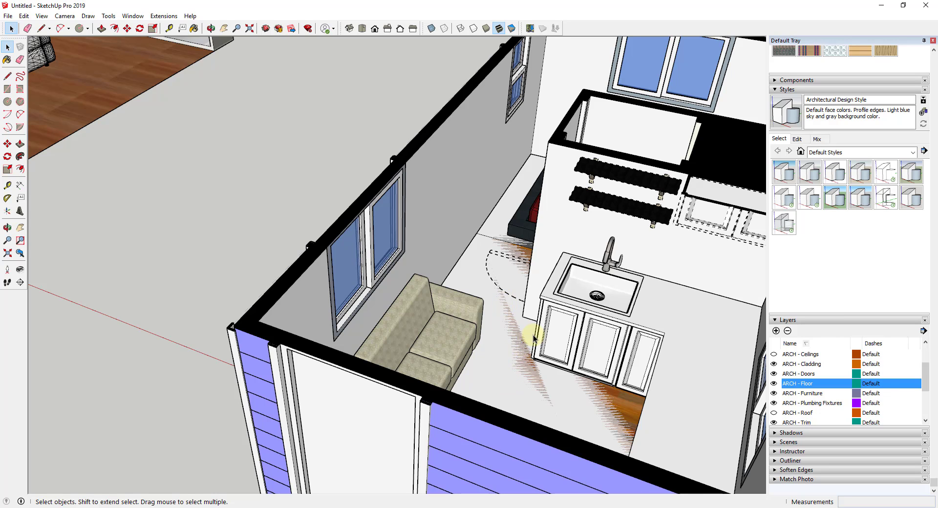
- Open the tiny house's nested floor group for editing and select its wood floor face
double_click(508, 364)
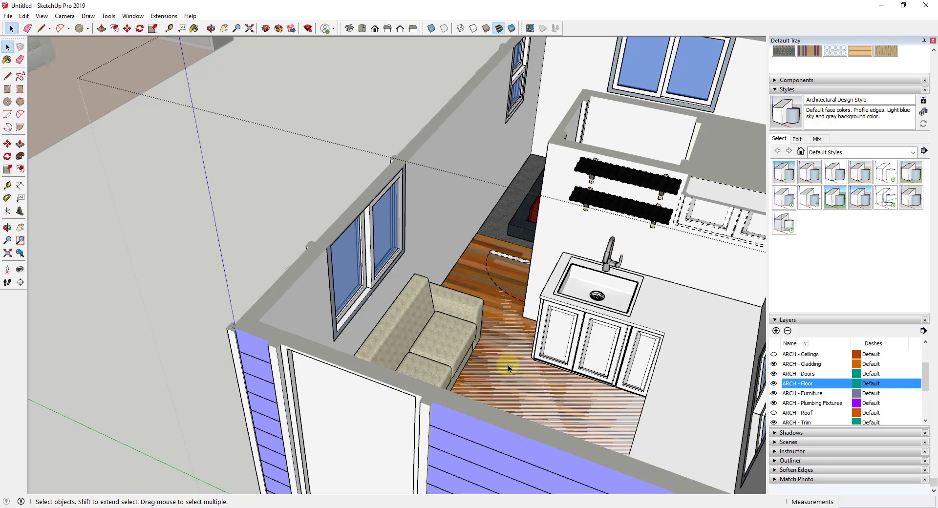
scroll(494, 309, down, 5)
middle_drag(494, 309, 508, 192)
middle_drag(528, 148, 494, 342)
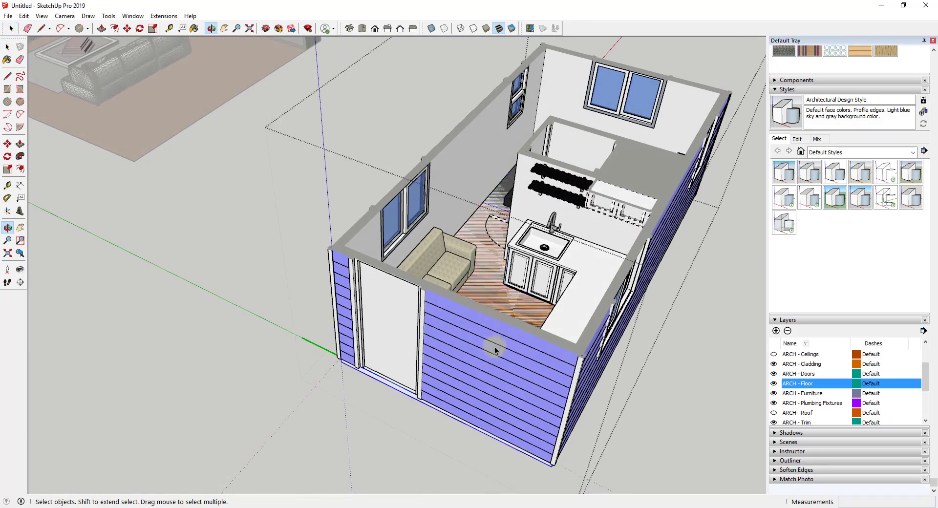
scroll(483, 288, up, 5)
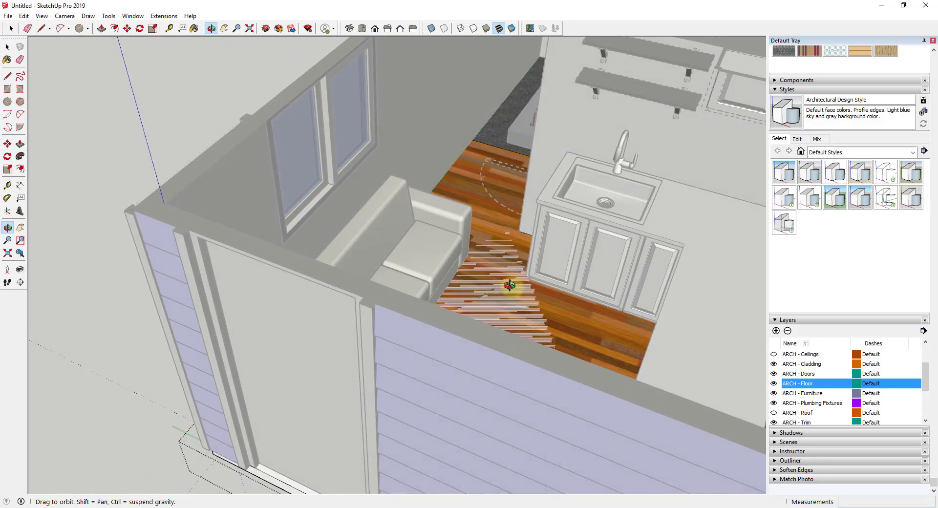
scroll(507, 286, down, 5)
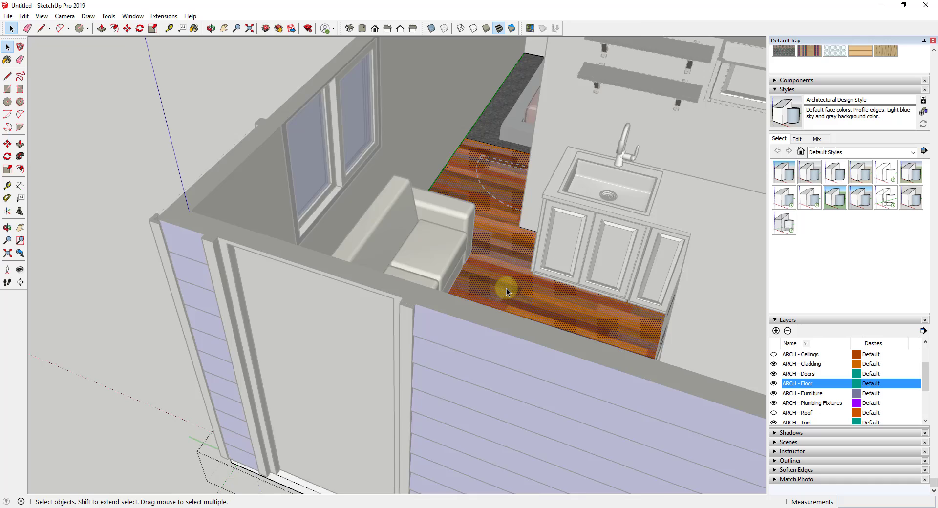
scroll(499, 205, up, 6)
- Hide the wood and stone floor faces in the tiny house and select the white face beneath them
right_click(493, 237)
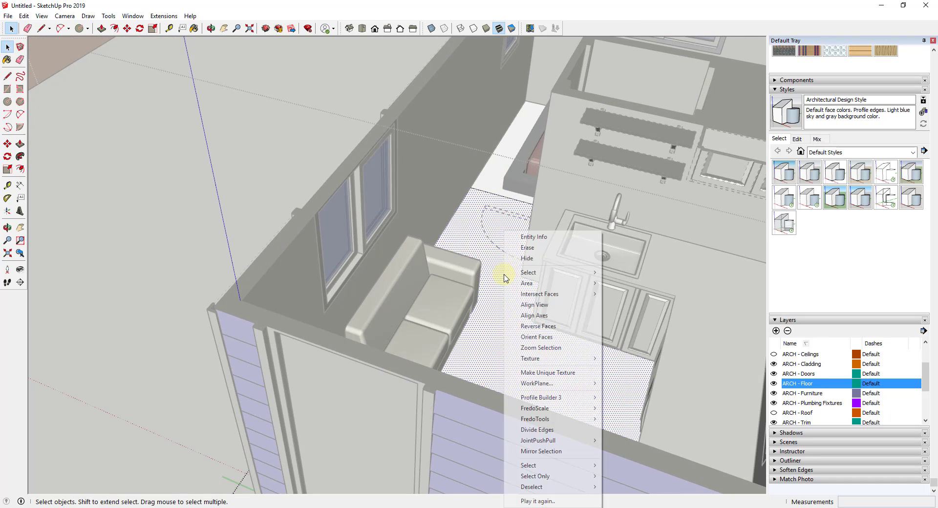
click(486, 184)
right_click(489, 177)
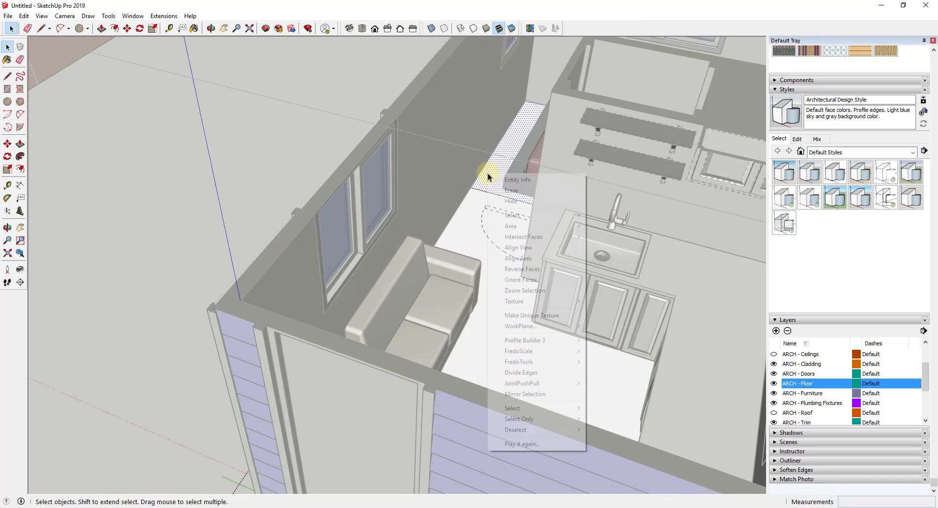
click(511, 201)
click(505, 328)
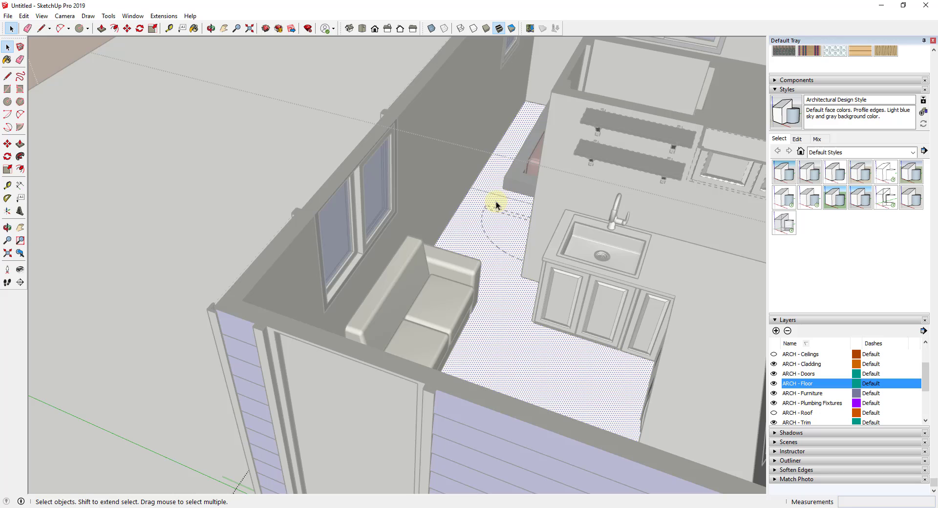
- Examine the tiny house's floor base from its outside corner and from above
scroll(508, 191, down, 8)
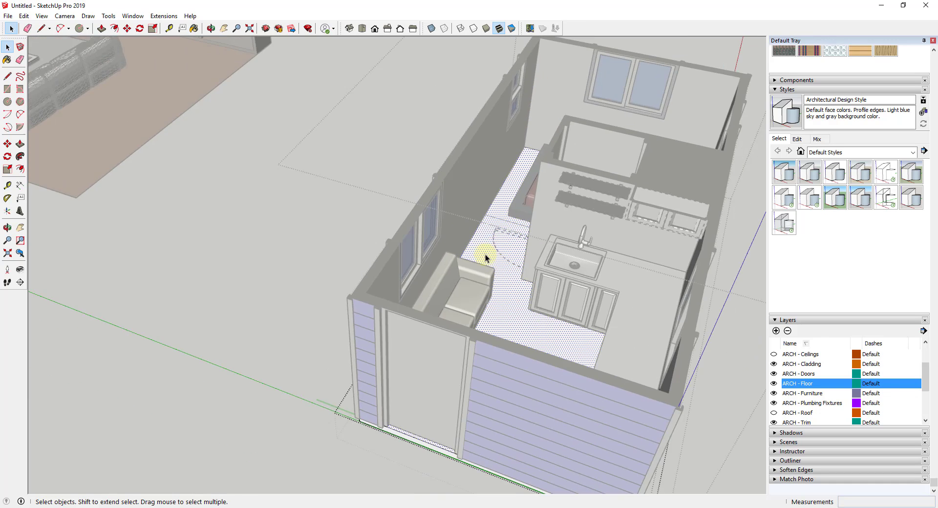
middle_drag(513, 383, 513, 262)
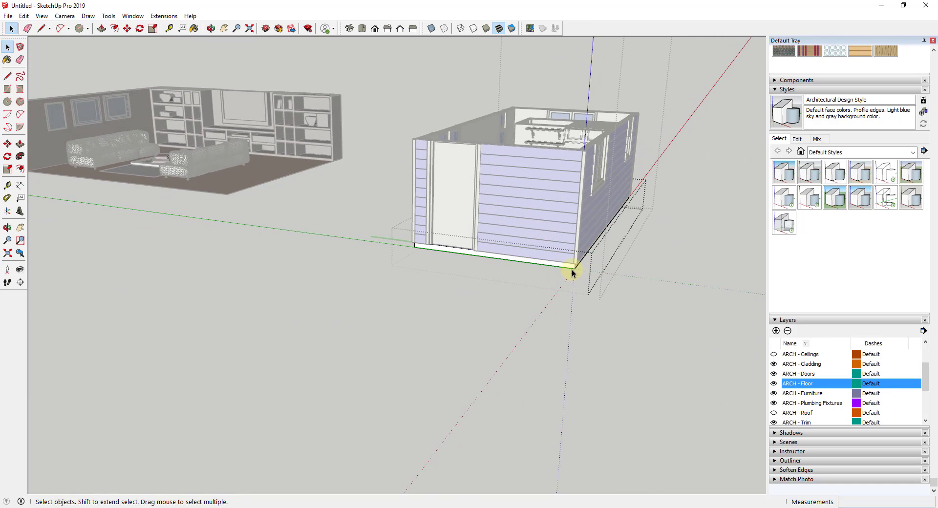
scroll(577, 267, up, 5)
scroll(567, 268, down, 2)
middle_drag(558, 279, 497, 310)
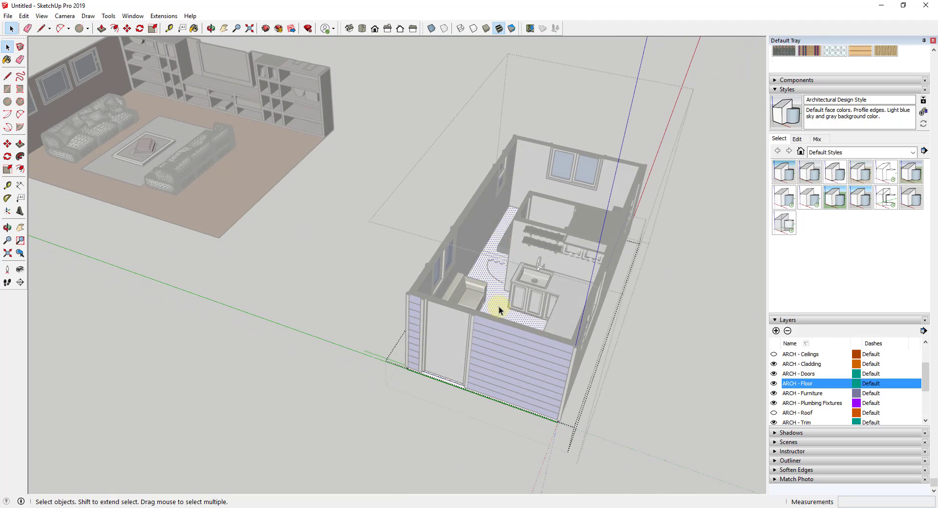
- Hide the selected white face beneath the tiny house's floor and unhide all wood and stone faces in the nested floor group
double_click(499, 307)
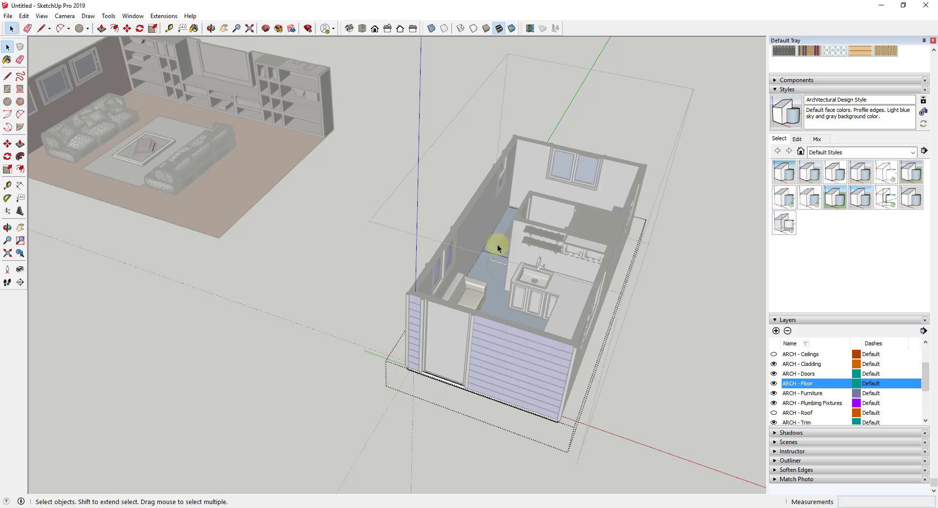
click(42, 15)
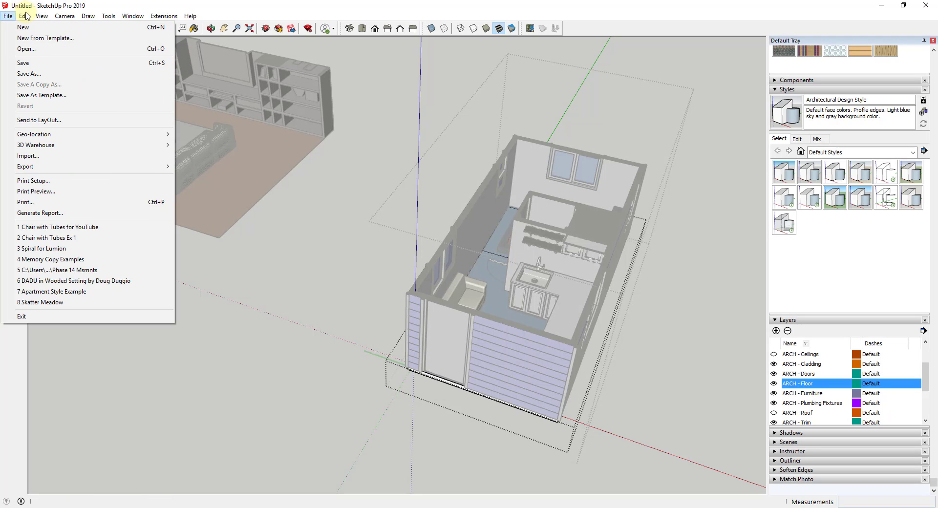
mouse_move(63, 153)
click(208, 177)
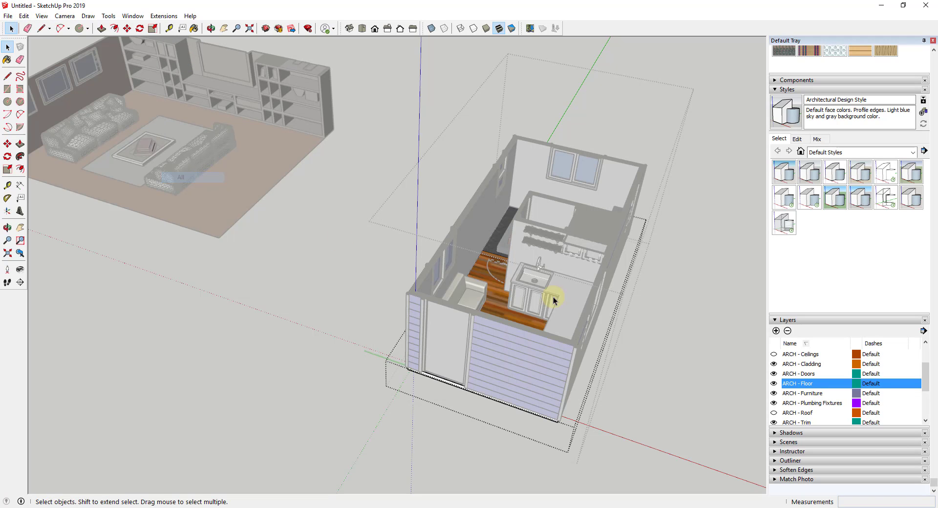
- Examine the tiny house's wood and stone floor around the door swing, sofa and sink cabinet for flickering
scroll(553, 297, up, 6)
mouse_move(513, 330)
middle_down()
mouse_move(525, 337)
mouse_move(515, 314)
middle_up()
scroll(473, 239, up, 8)
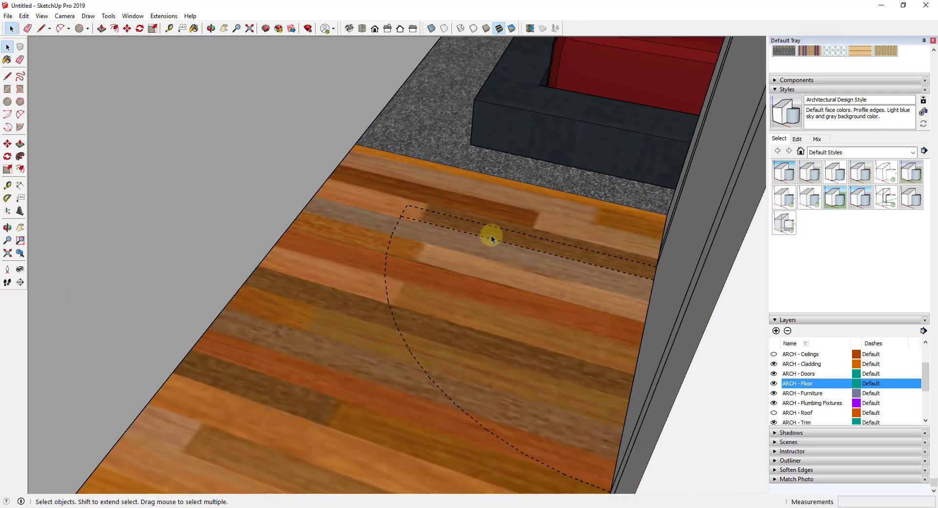
scroll(491, 237, down, 8)
middle_drag(537, 337, 506, 336)
scroll(541, 341, down, 3)
scroll(494, 369, down, 2)
scroll(501, 369, up, 6)
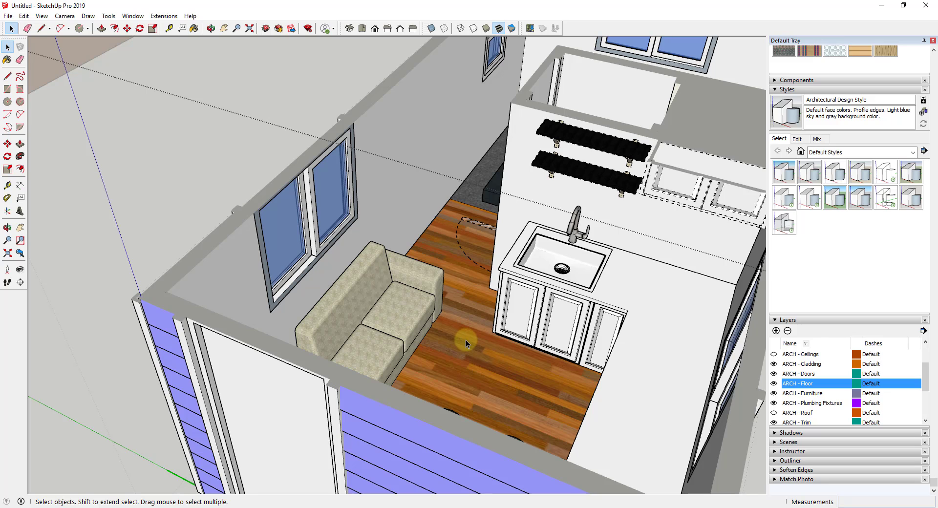
- Leave the floor group and switch the ARCH - Floor layer off and on again to check the tiny house's floor
scroll(466, 340, down, 8)
middle_drag(605, 350, 523, 270)
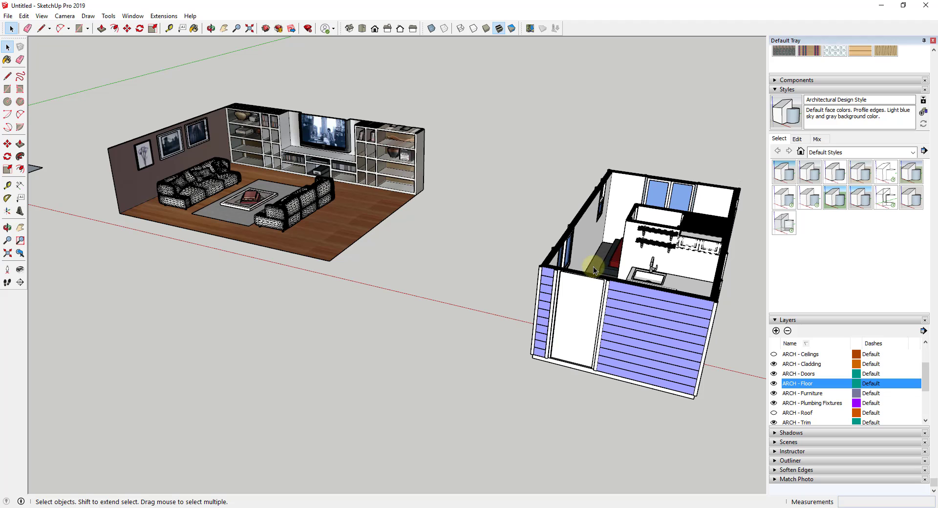
middle_drag(599, 262, 592, 307)
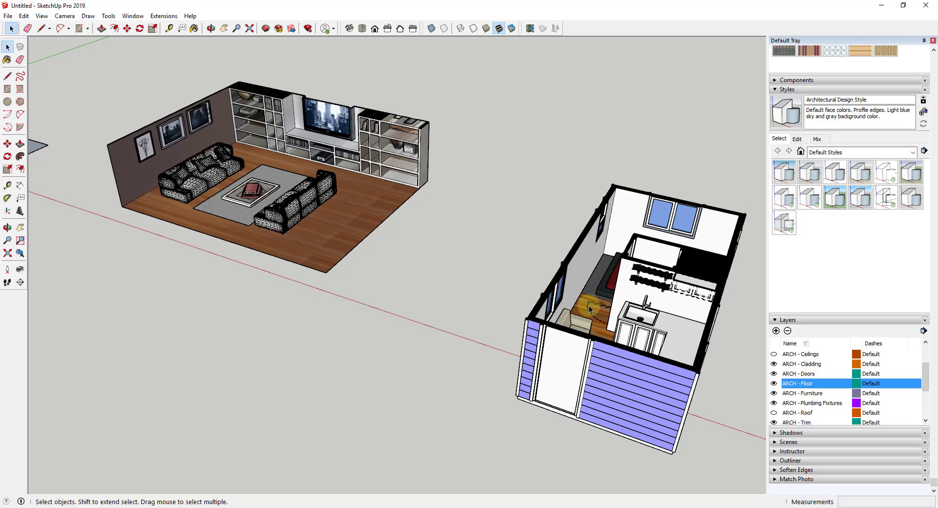
click(774, 384)
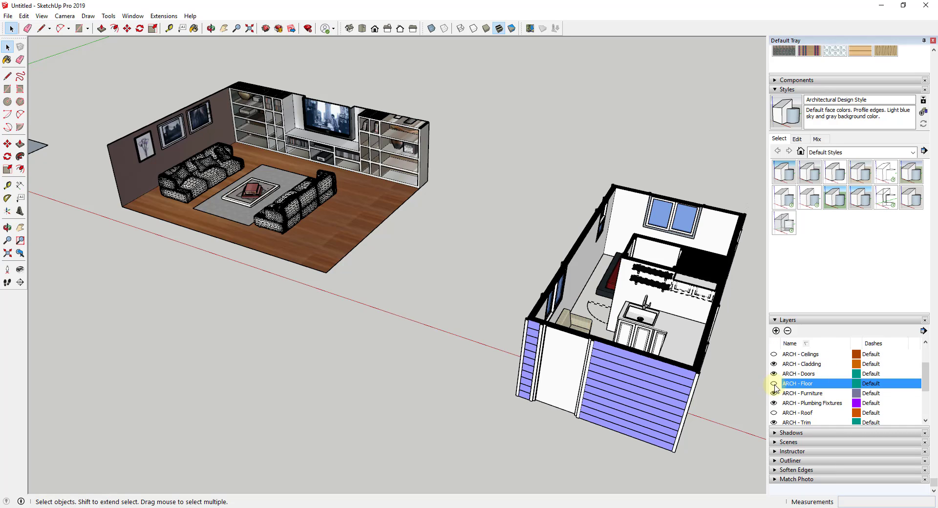
click(774, 384)
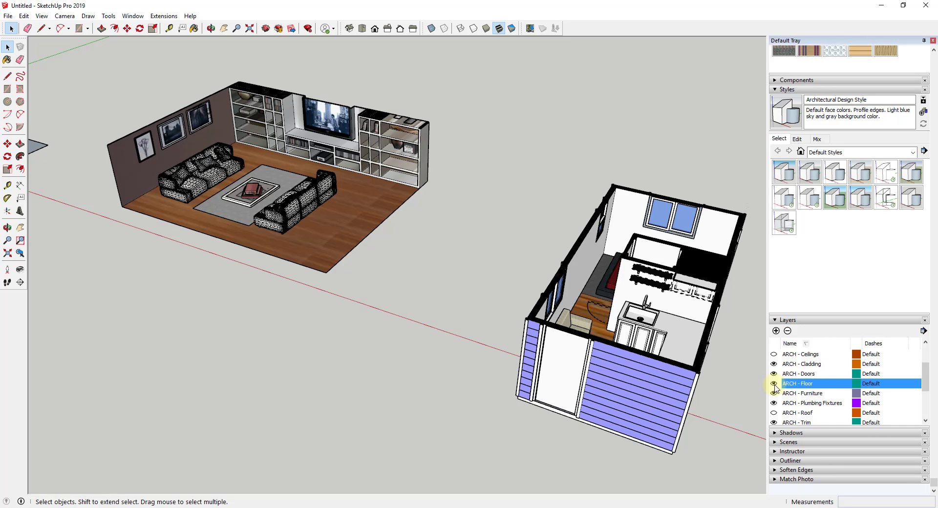